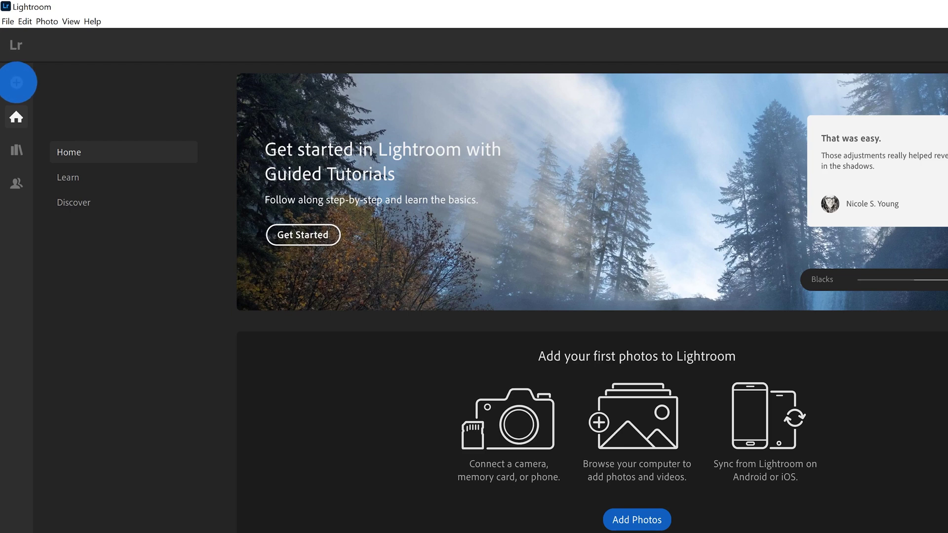
# - Add the sample photos and open the colour-checker photo on the teal chair
pyautogui.click(19, 81)
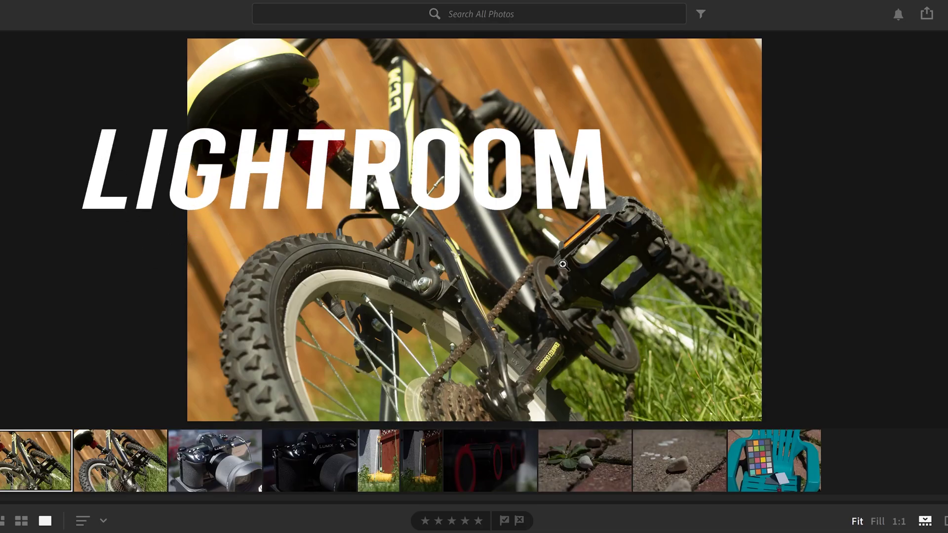
pyautogui.click(770, 459)
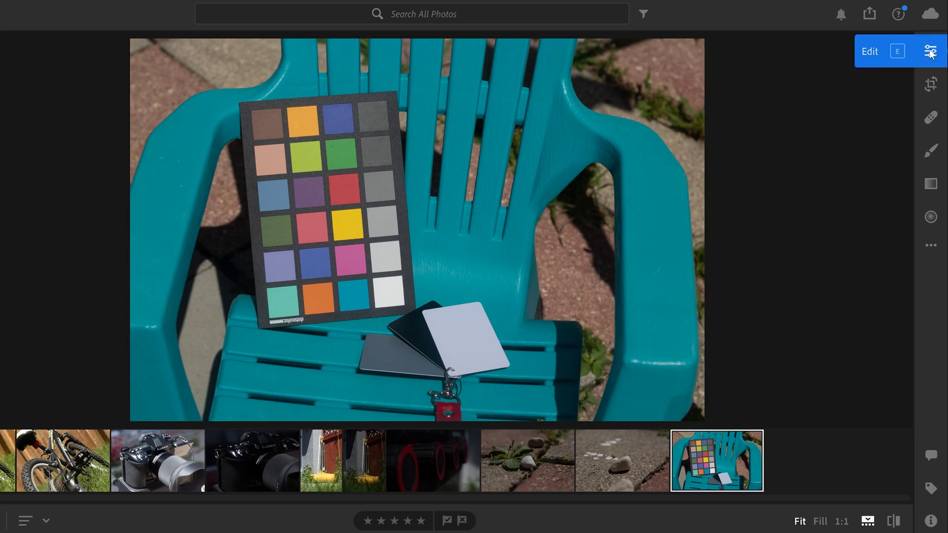
# - Bring up the chair photo's White Balance settings (Custom, Temp 5650, Tint −1) and enable the picker
pyautogui.click(931, 52)
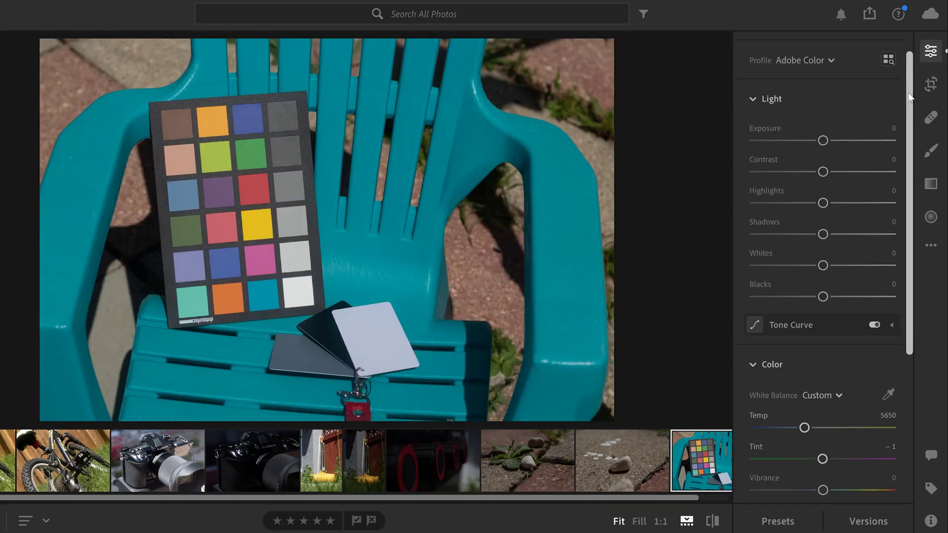
pyautogui.scroll(-5, 830, 206)
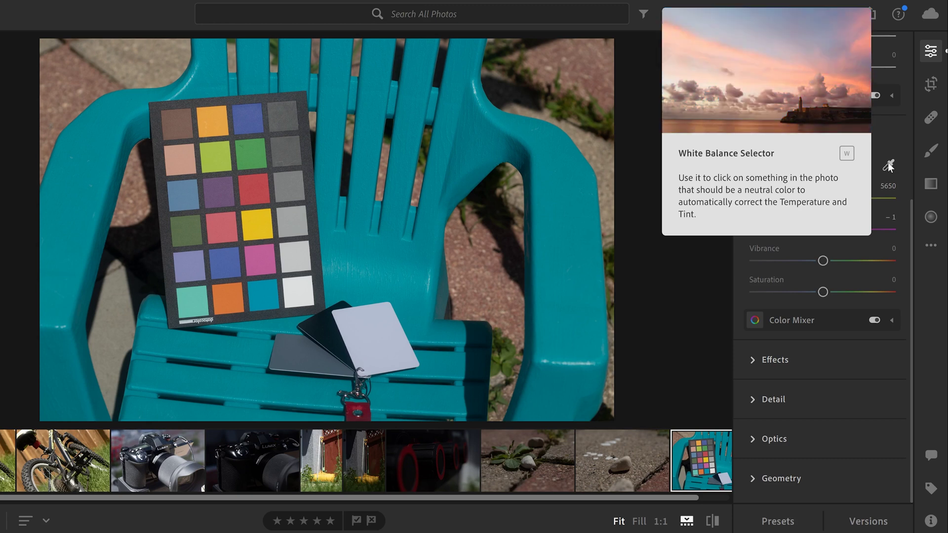
pyautogui.click(888, 166)
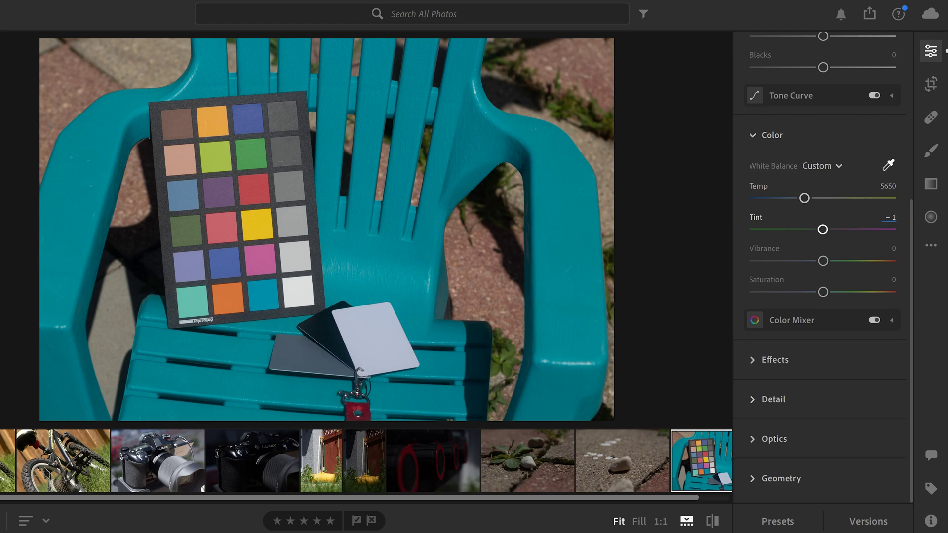
pyautogui.click(888, 167)
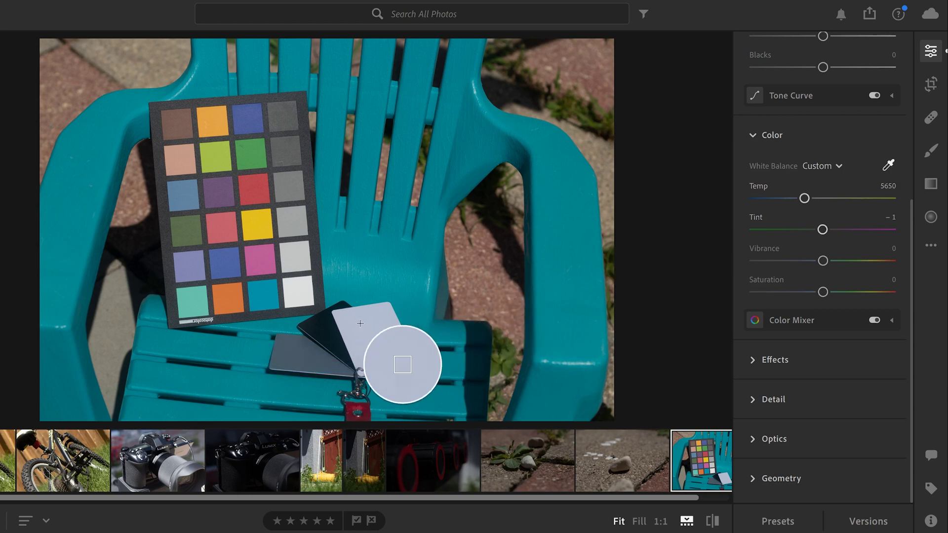
# - Neutralise the chair photo from the white card and light-grey chart patch, then adjust Tint to −7 (Temp 6374)
pyautogui.click(361, 324)
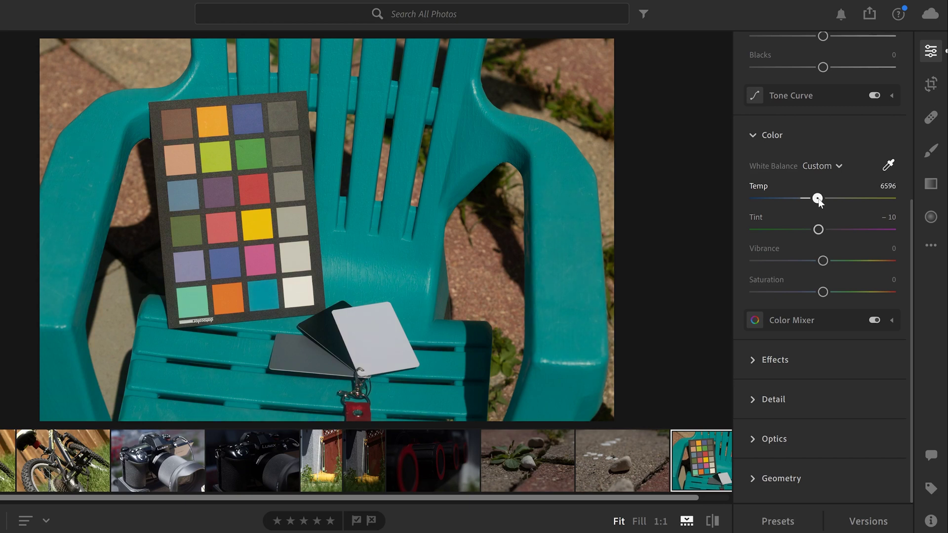
pyautogui.click(817, 200)
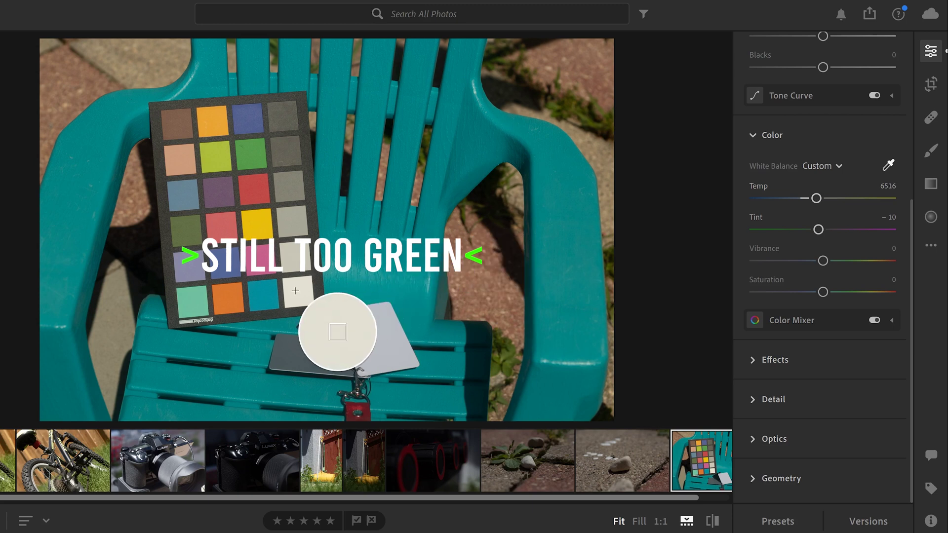
pyautogui.click(293, 252)
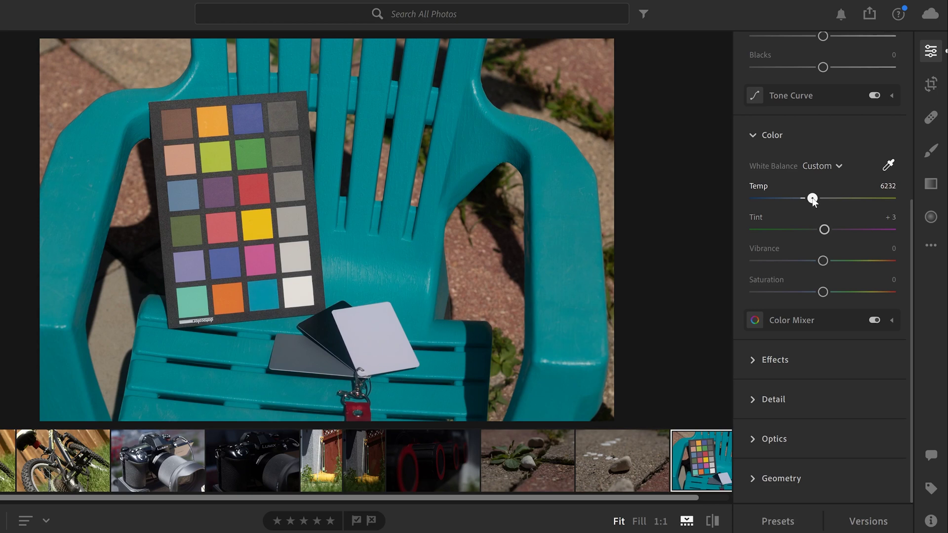
pyautogui.moveTo(824, 229)
pyautogui.mouseDown()
pyautogui.moveTo(846, 230)
pyautogui.moveTo(806, 230)
pyautogui.moveTo(820, 230)
pyautogui.mouseUp()
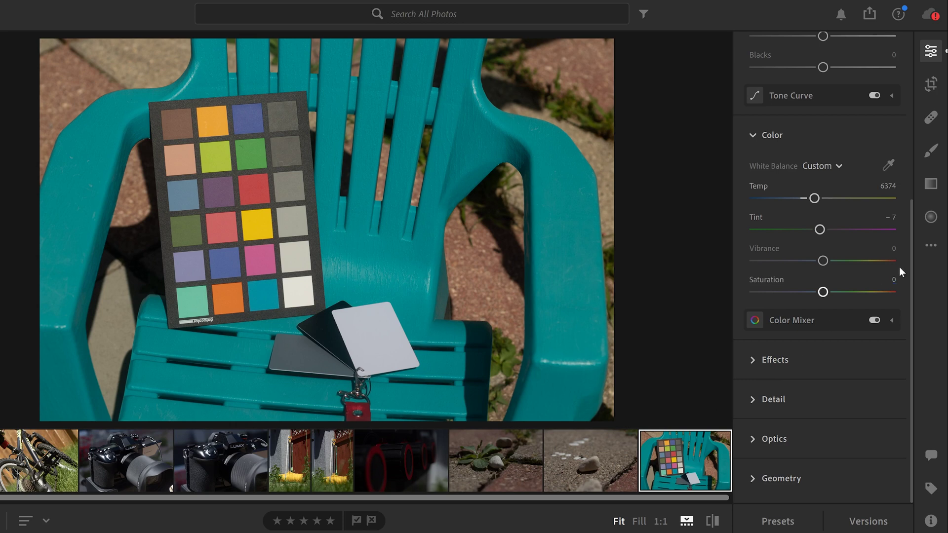
# - Copy the chair photo's edit settings (Temp 6233, Tint +3) and paste them onto the bike-through-pebble photos
pyautogui.click(932, 248)
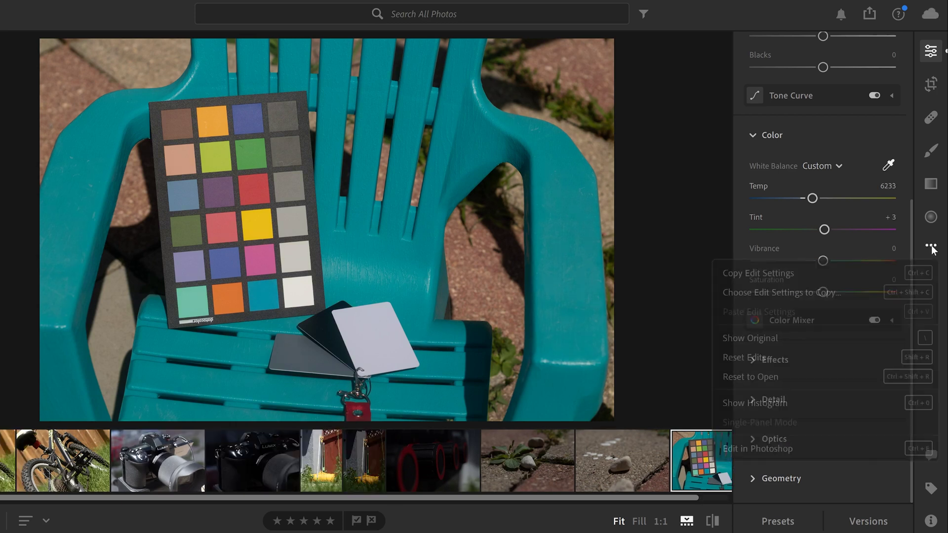
pyautogui.click(771, 279)
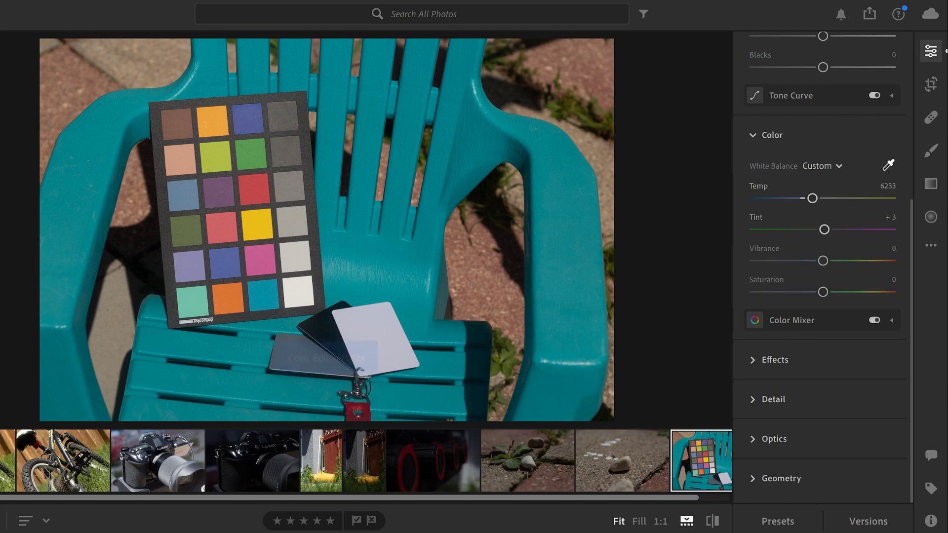
pyautogui.click(7, 461)
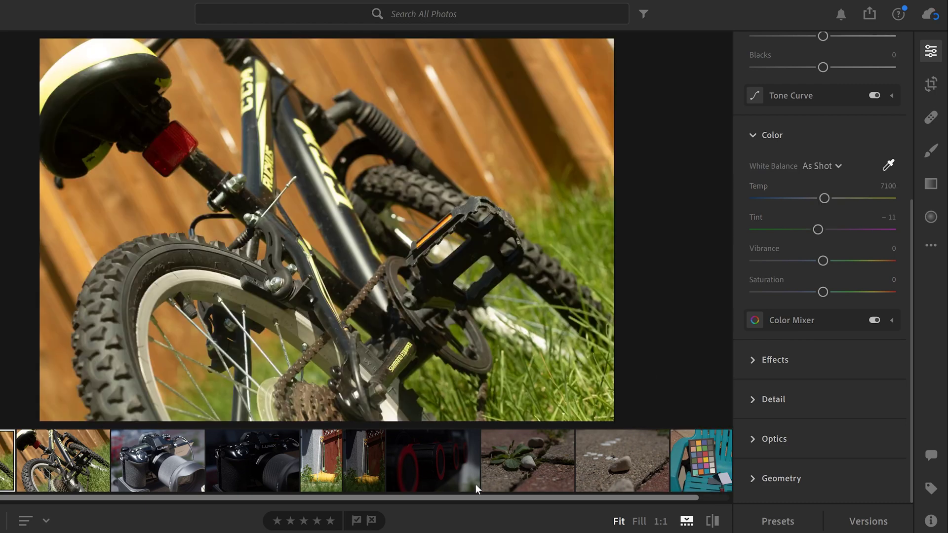
pyautogui.press('shift')
pyautogui.keyDown('shift'); pyautogui.click(604, 451); pyautogui.keyUp('shift')
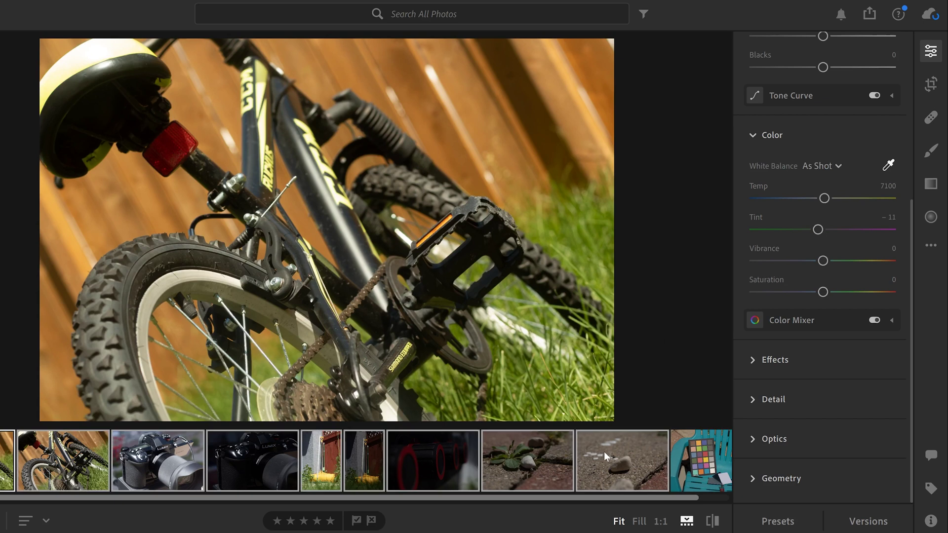
pyautogui.click(933, 246)
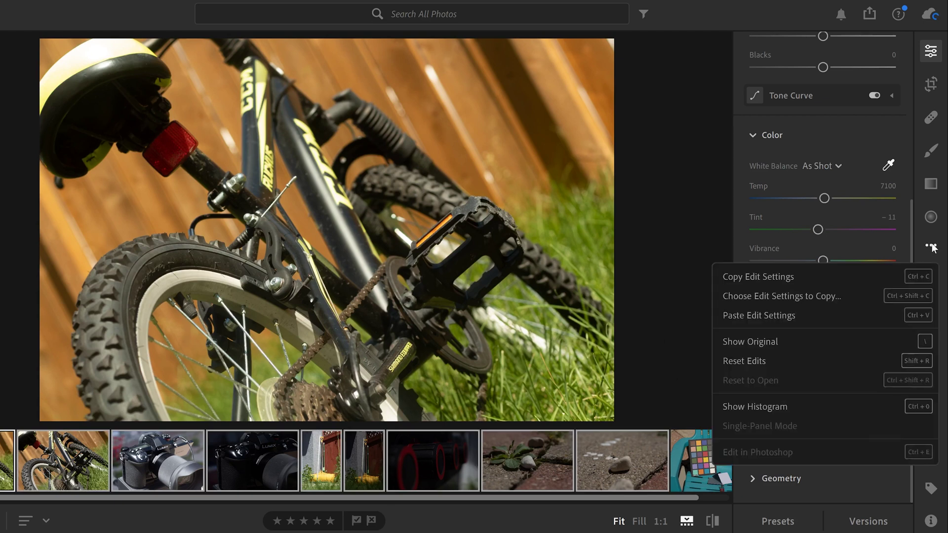
pyautogui.click(767, 315)
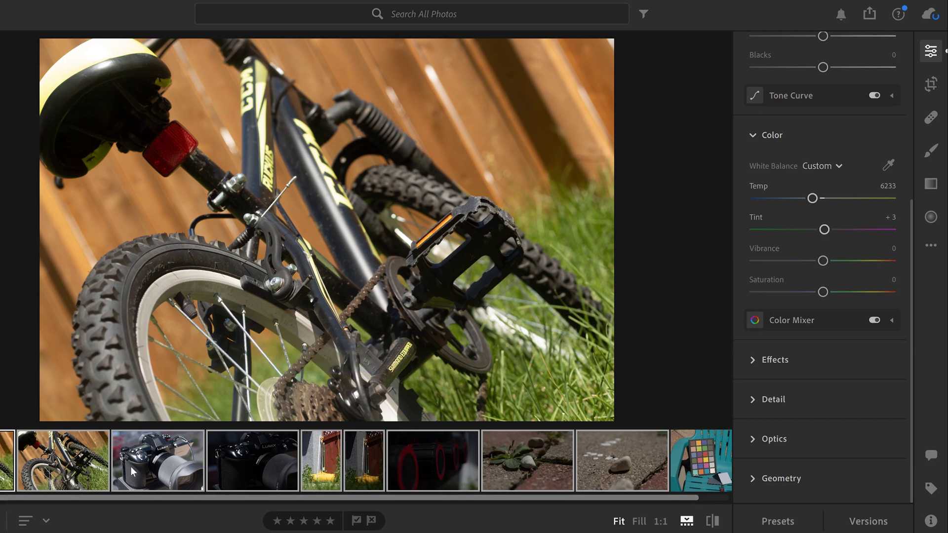
pyautogui.click(679, 453)
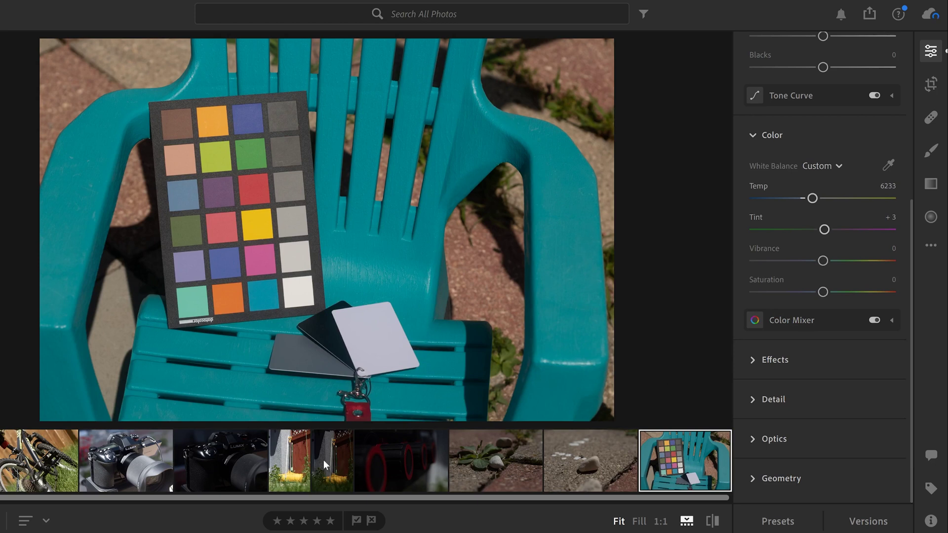
# - Lower the bright LUMIX camera photo's exposure to −1.01, view the dark camera photo, then delete the chair photo
pyautogui.click(296, 466)
pyautogui.click(330, 463)
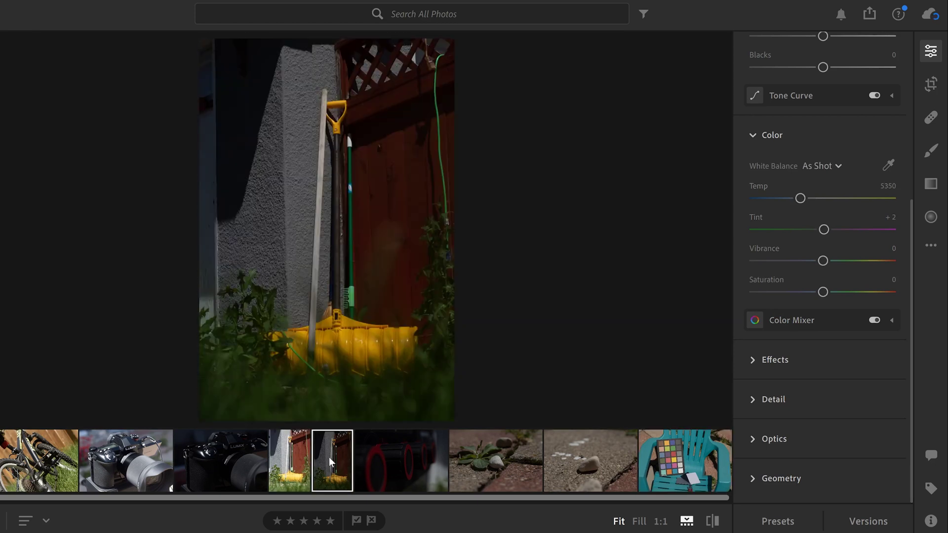
pyautogui.click(222, 462)
pyautogui.click(179, 464)
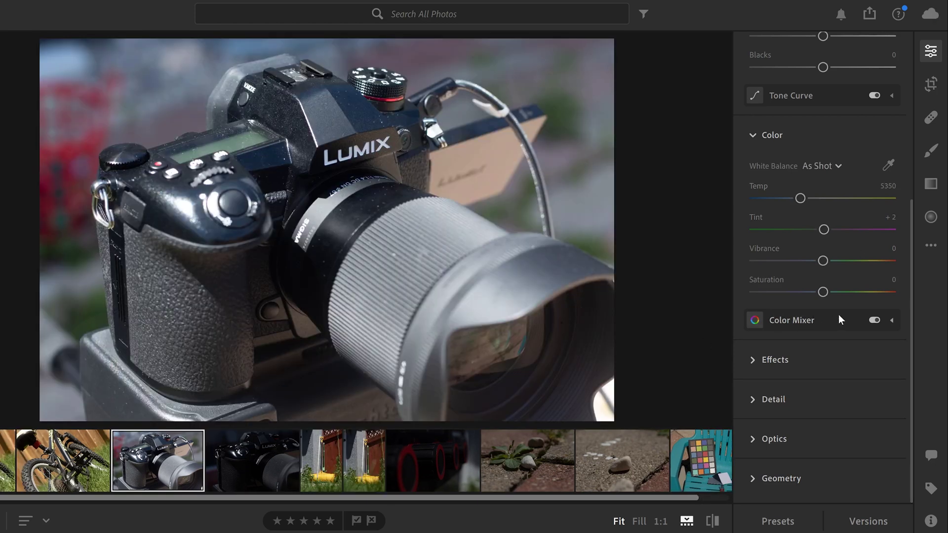
pyautogui.scroll(5, 913, 310)
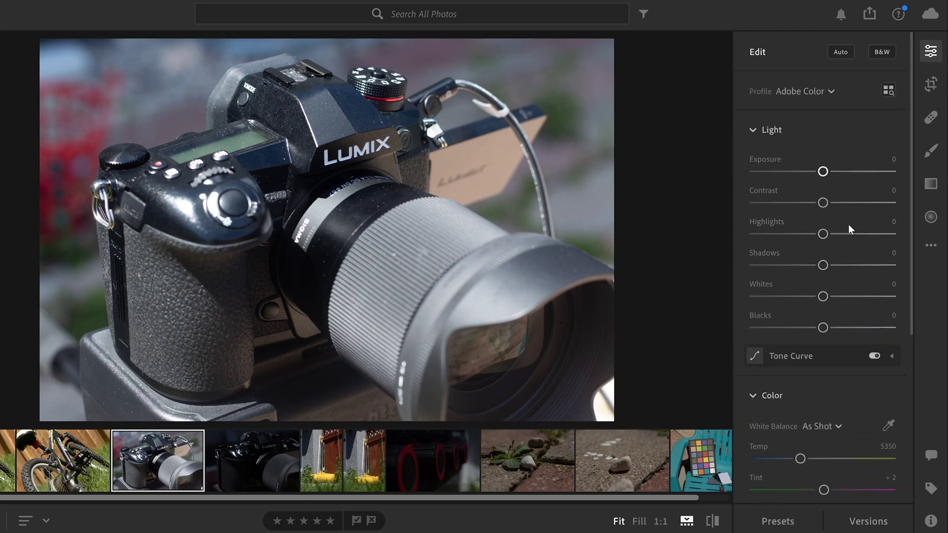
pyautogui.moveTo(822, 171)
pyautogui.mouseDown()
pyautogui.moveTo(809, 172)
pyautogui.moveTo(838, 171)
pyautogui.mouseUp()
pyautogui.click(264, 465)
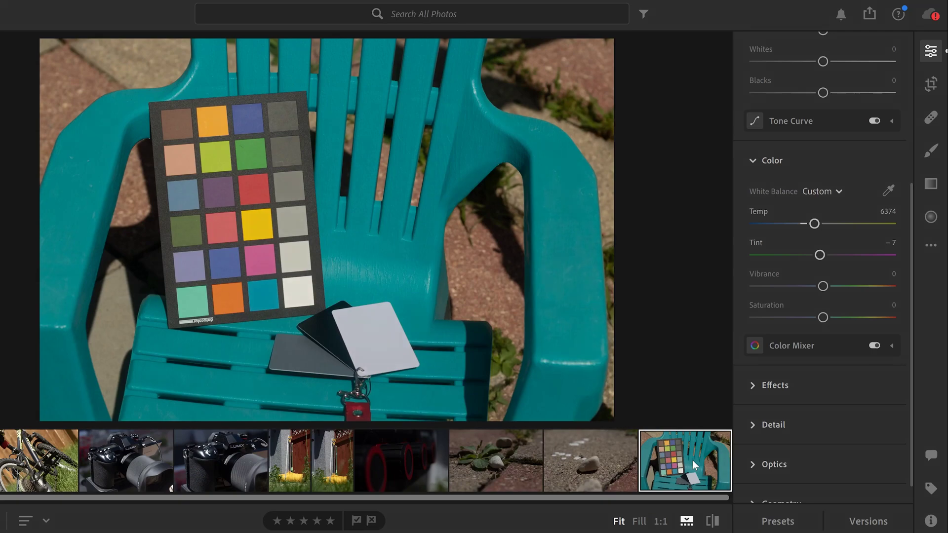
pyautogui.press('Delete')
# - Confirm the chair photo's removal, then white-balance the pebble photo from the rock and warm it to Temp 5661
pyautogui.click(475, 366)
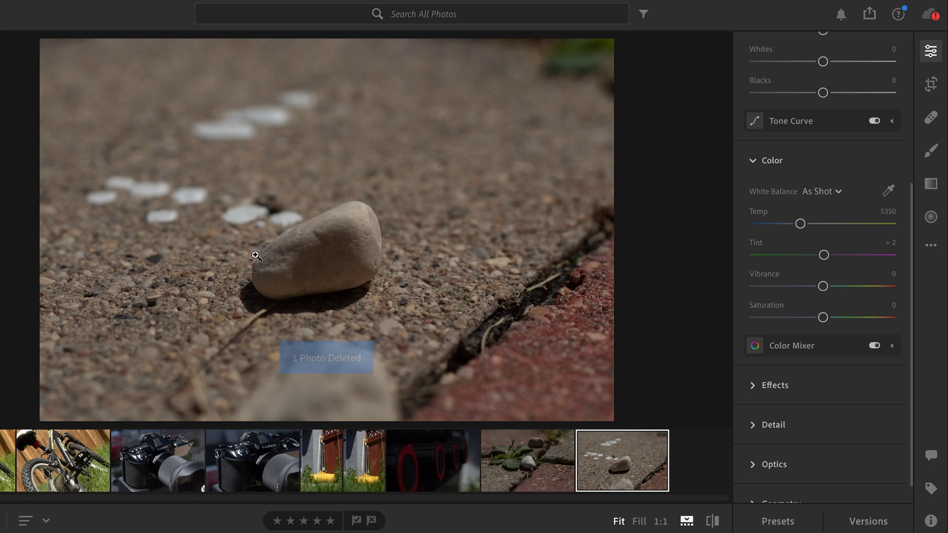
pyautogui.click(888, 192)
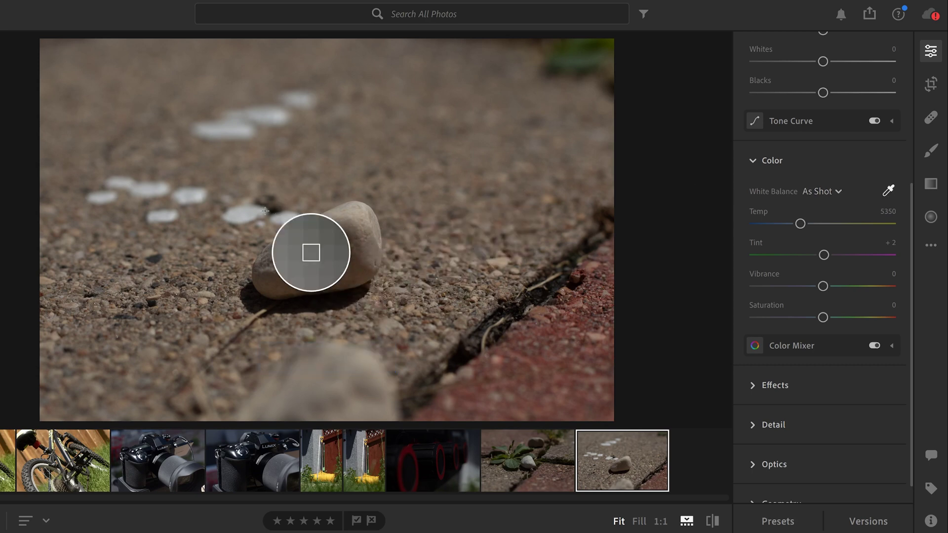
pyautogui.click(283, 256)
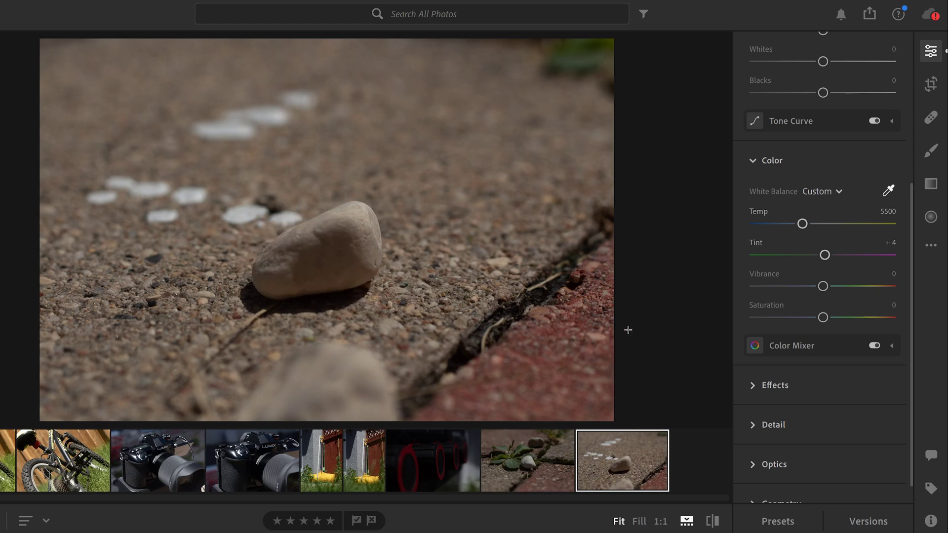
pyautogui.moveTo(804, 225); pyautogui.dragTo(805, 226)
# - Copy the pebble photo's edit settings and paste them onto the bicycle photo (Custom, Temp 5661, Tint +1)
pyautogui.click(931, 247)
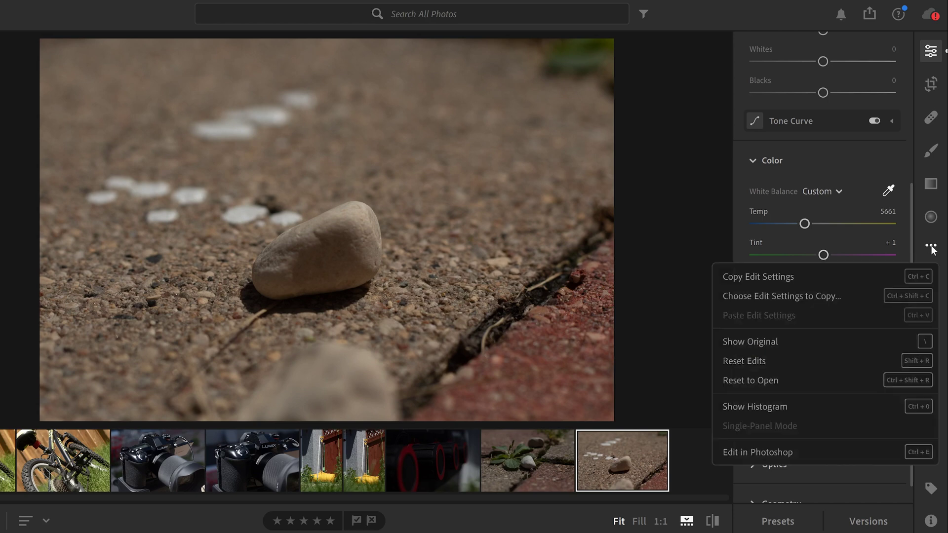
pyautogui.click(776, 274)
pyautogui.press('Home')
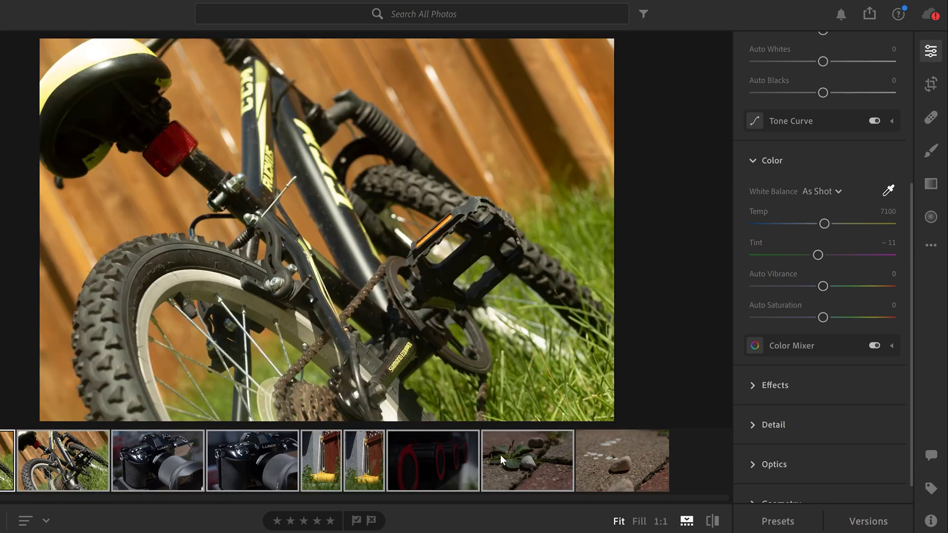
pyautogui.click(931, 246)
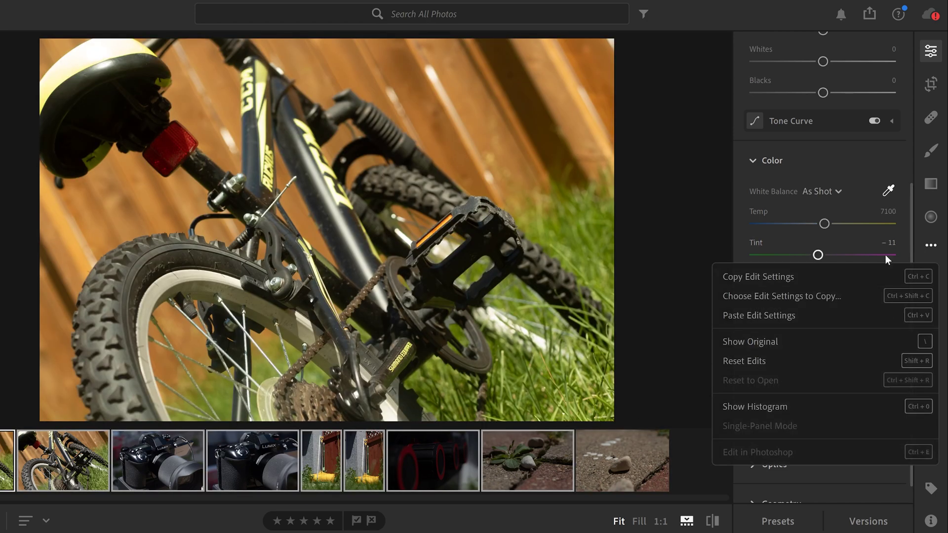
pyautogui.click(768, 313)
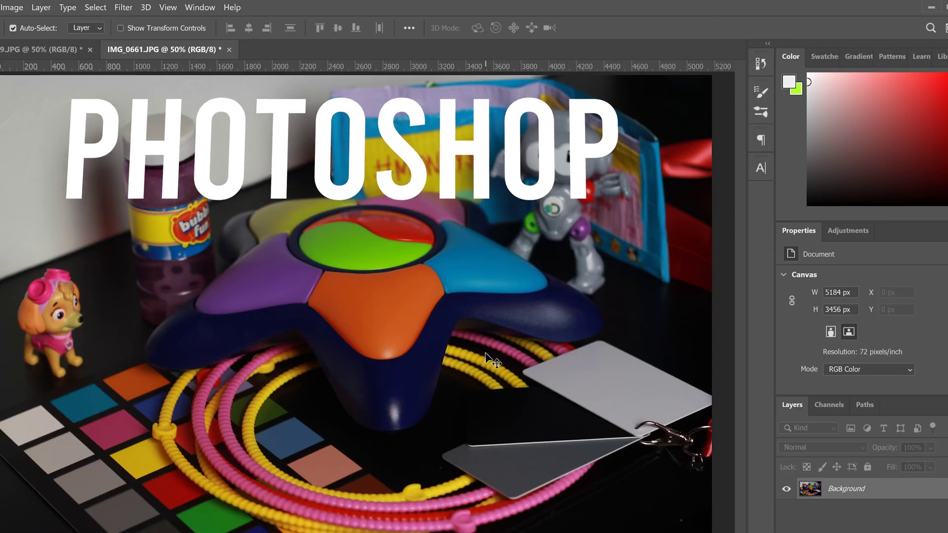
# - Convert IMG_0661.JPG's Background layer to a smart object and open the Camera Raw Filter on it
pyautogui.rightClick(812, 492)
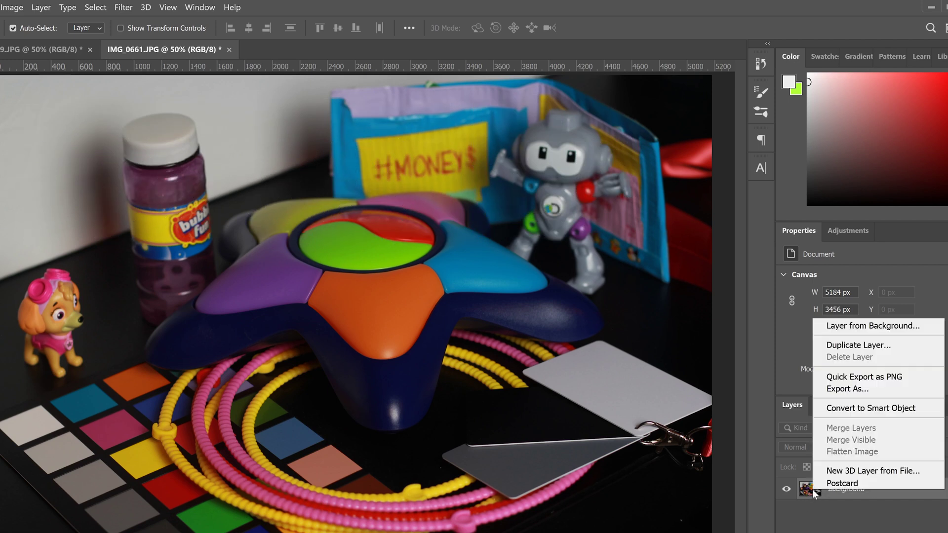
pyautogui.click(886, 410)
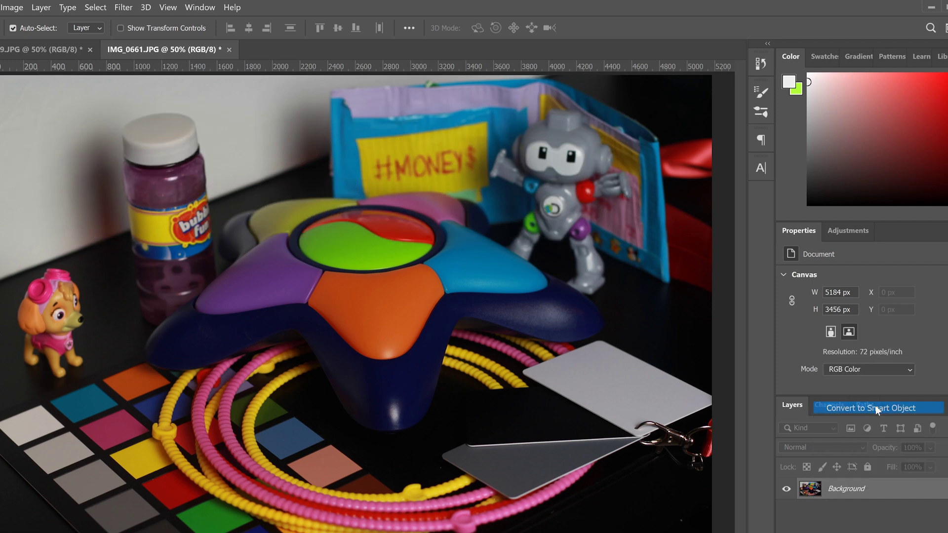
pyautogui.click(123, 8)
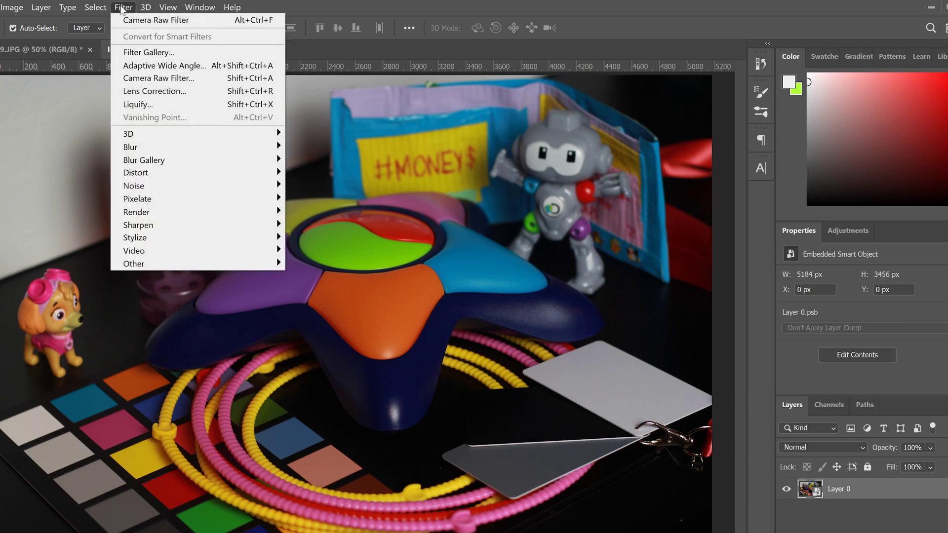
pyautogui.click(159, 79)
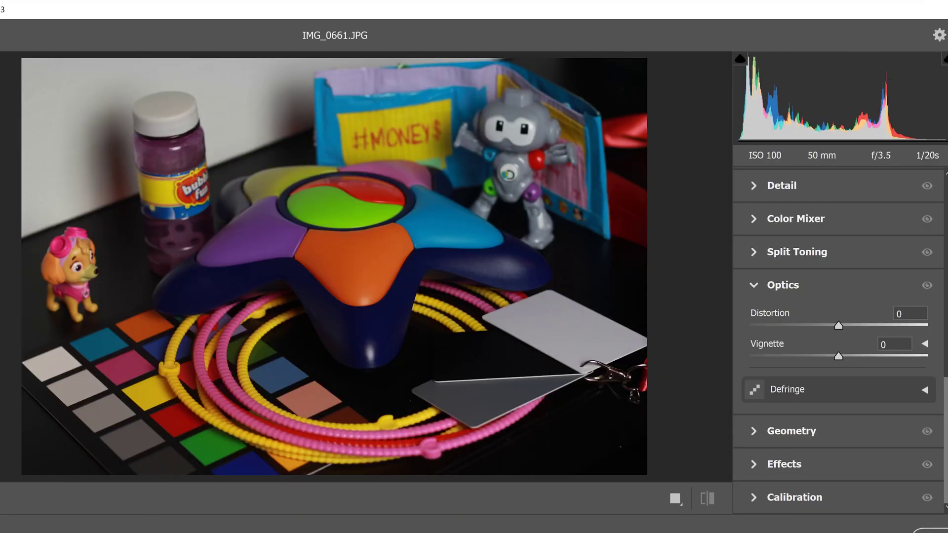
# - Try Auto white balance on the toy photo, raise Tint to −11, then revert to As Shot
pyautogui.scroll(10, 839, 346)
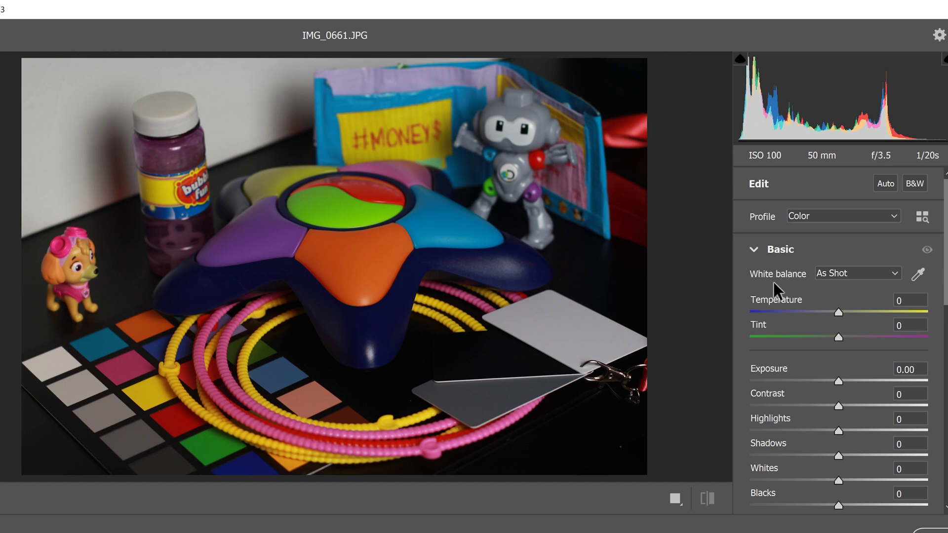
pyautogui.click(894, 273)
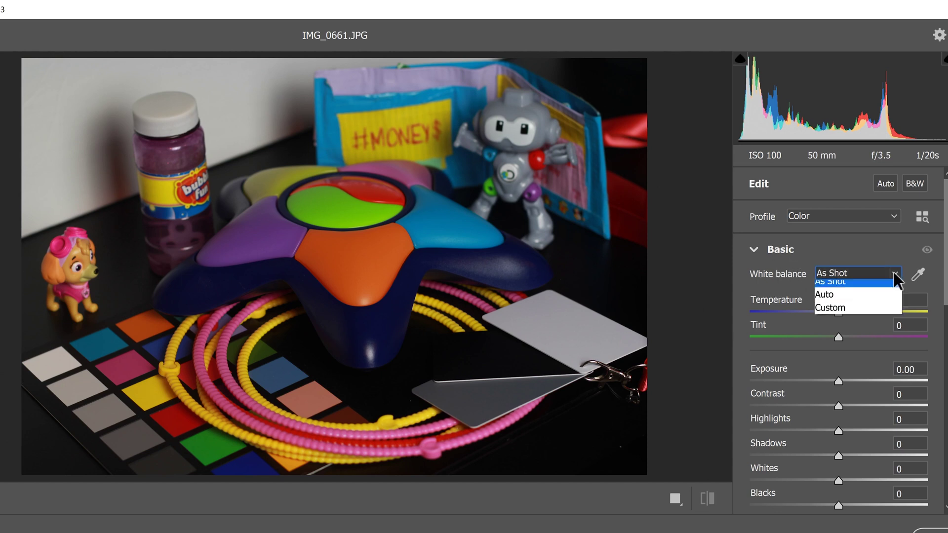
pyautogui.click(834, 301)
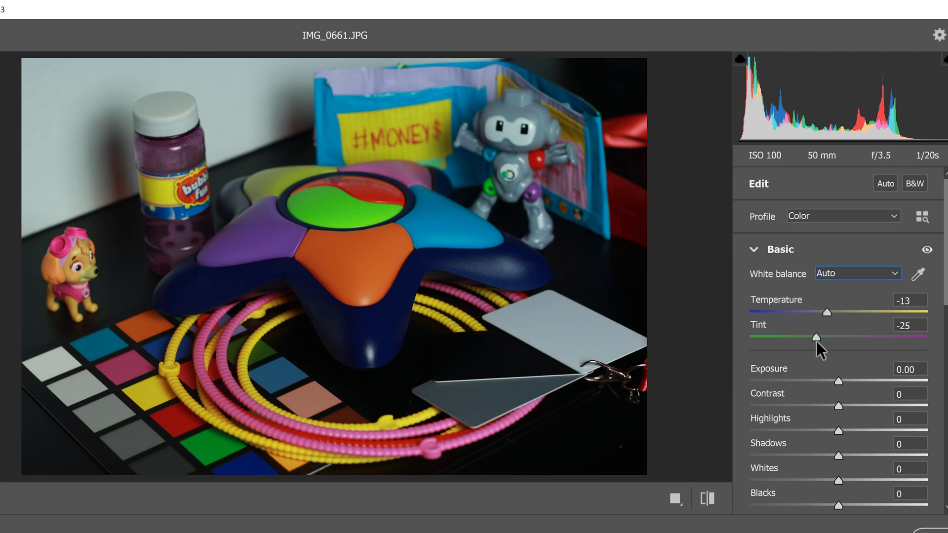
pyautogui.moveTo(820, 334); pyautogui.dragTo(831, 309)
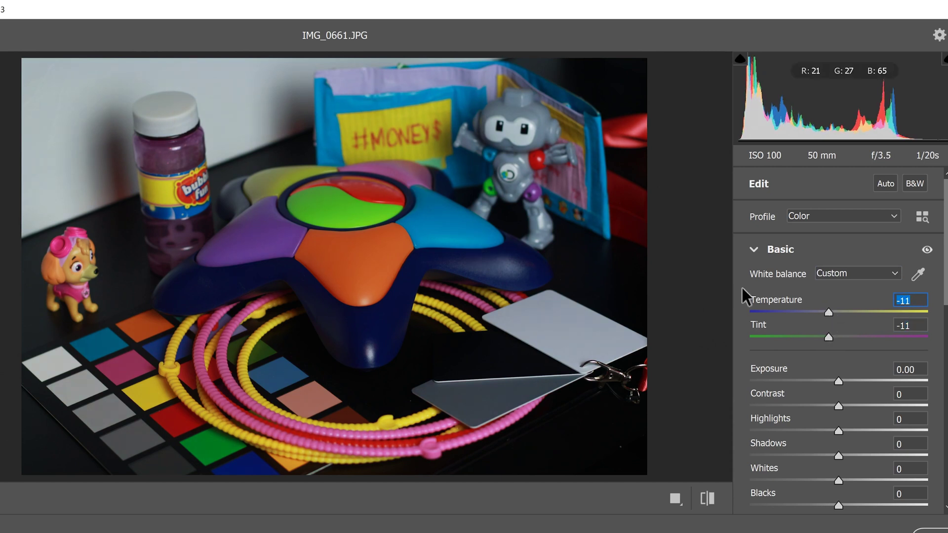
pyautogui.click(893, 273)
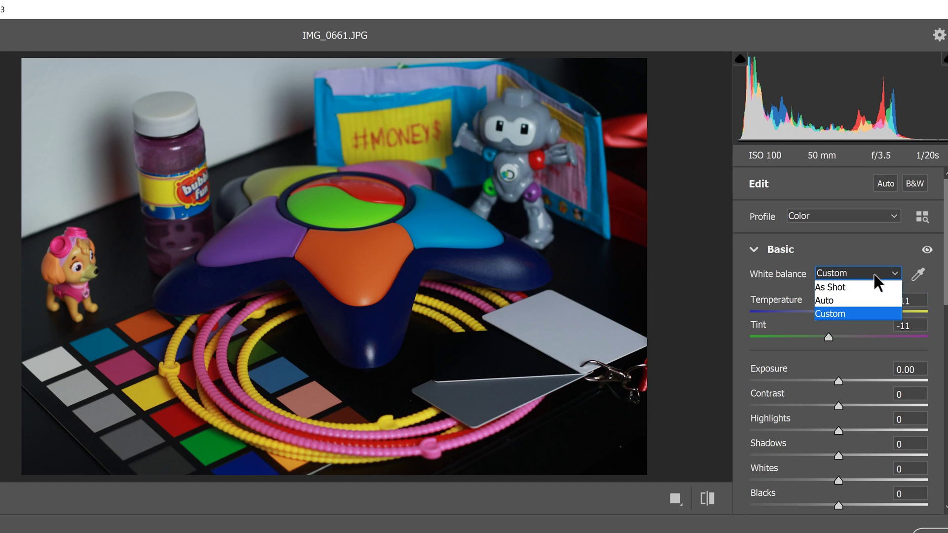
pyautogui.click(844, 286)
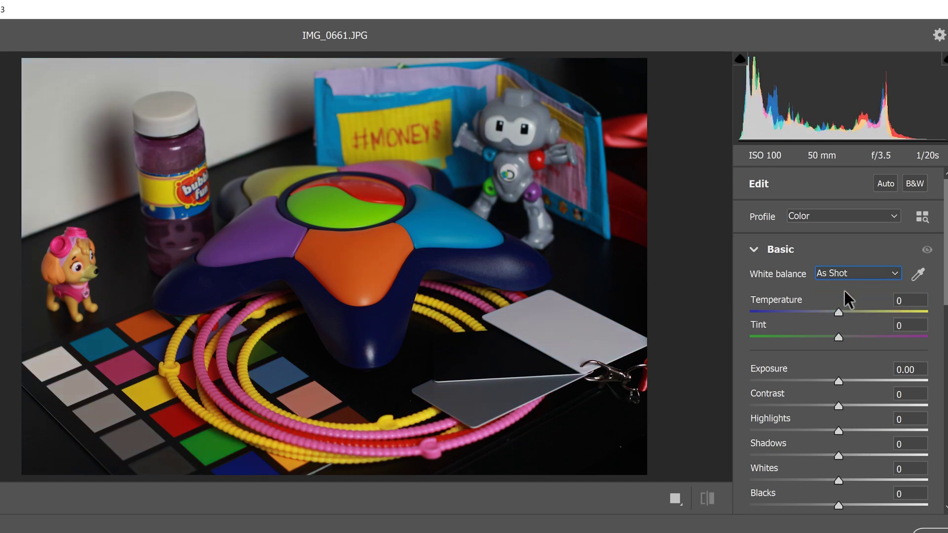
# - Sample the white card and grey checker patches, set Tint to −6 (Temperature −9), and apply
pyautogui.click(918, 274)
pyautogui.click(553, 330)
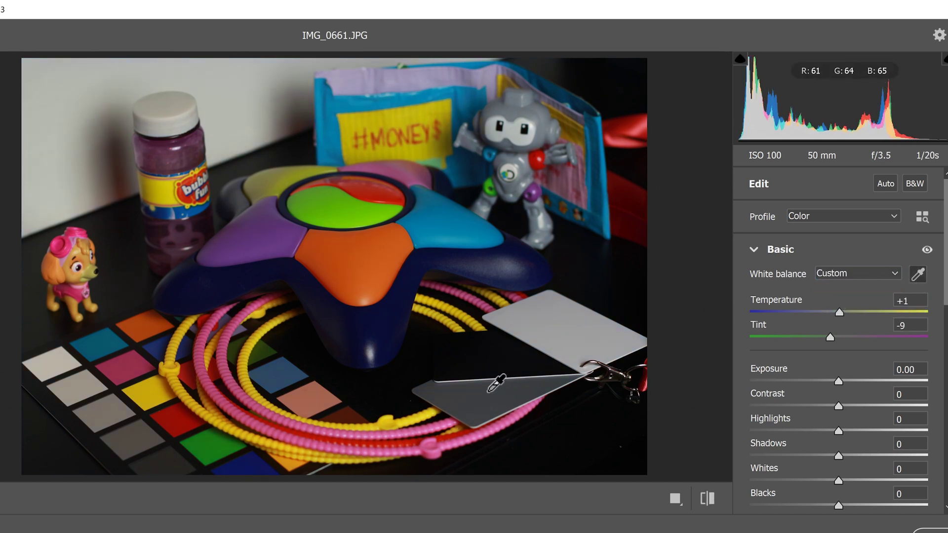
pyautogui.click(103, 409)
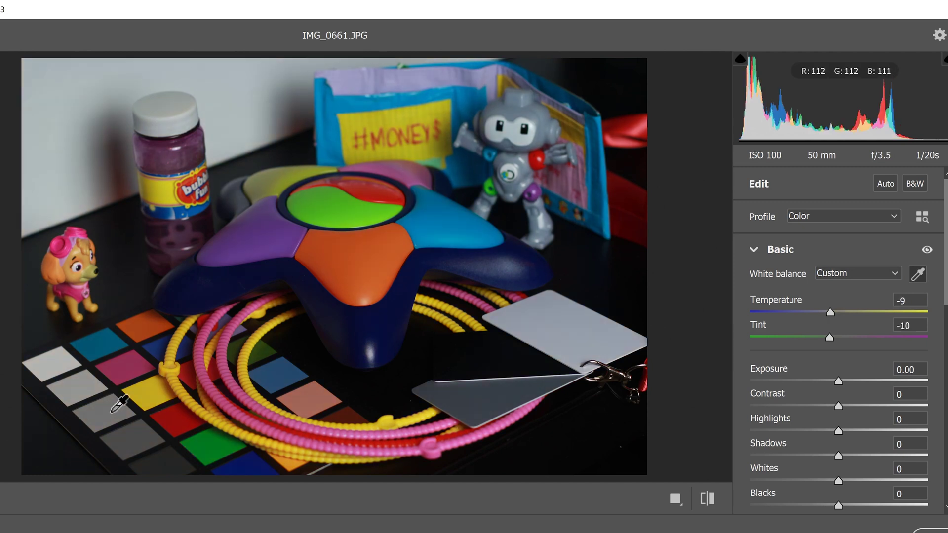
pyautogui.click(89, 389)
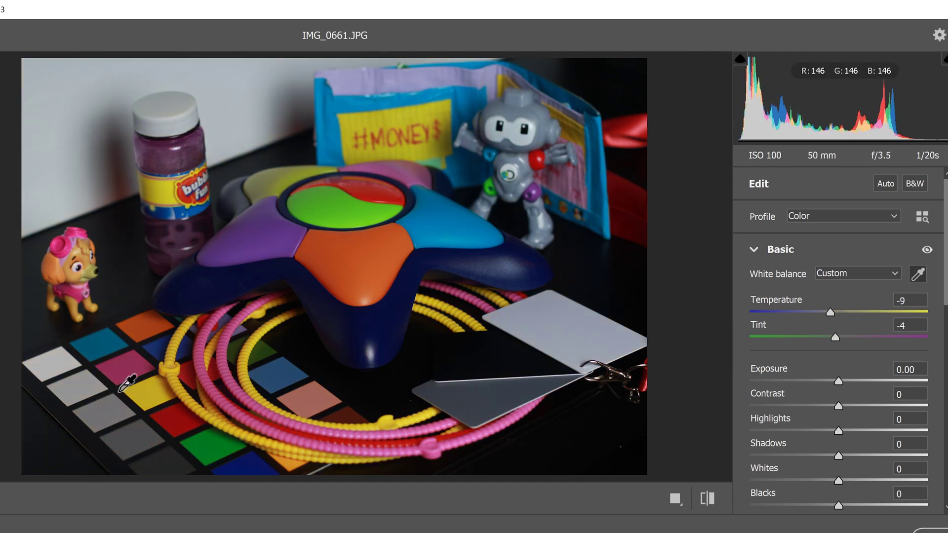
pyautogui.click(835, 338)
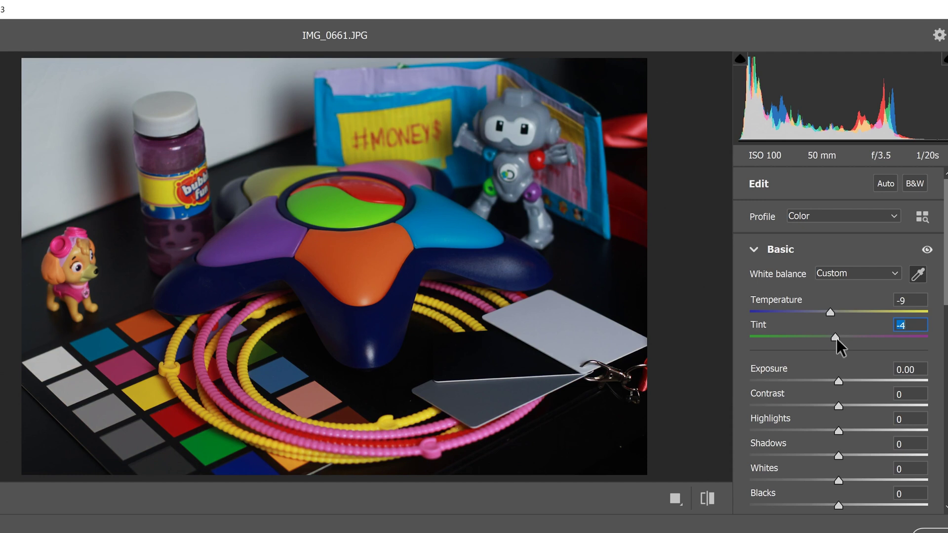
pyautogui.moveTo(837, 339); pyautogui.dragTo(835, 339)
pyautogui.click(831, 312)
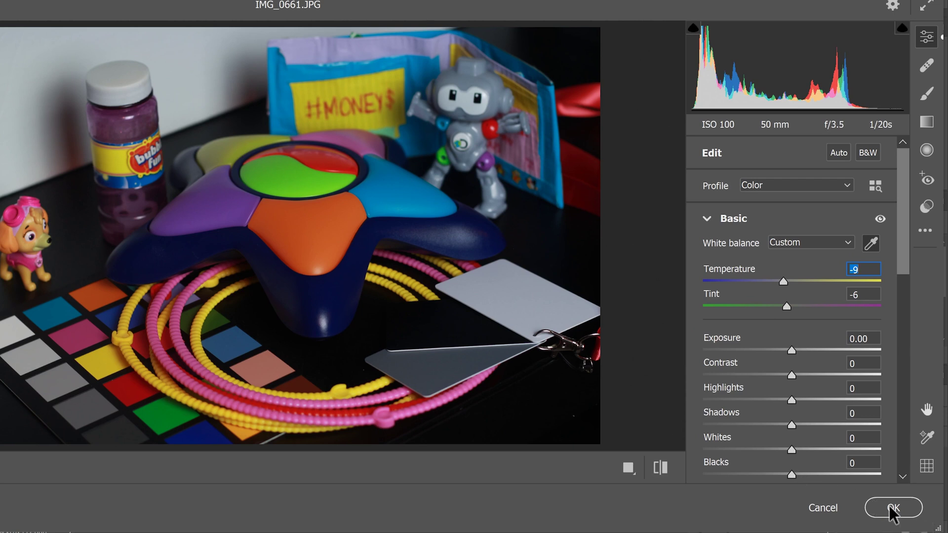
pyautogui.click(941, 532)
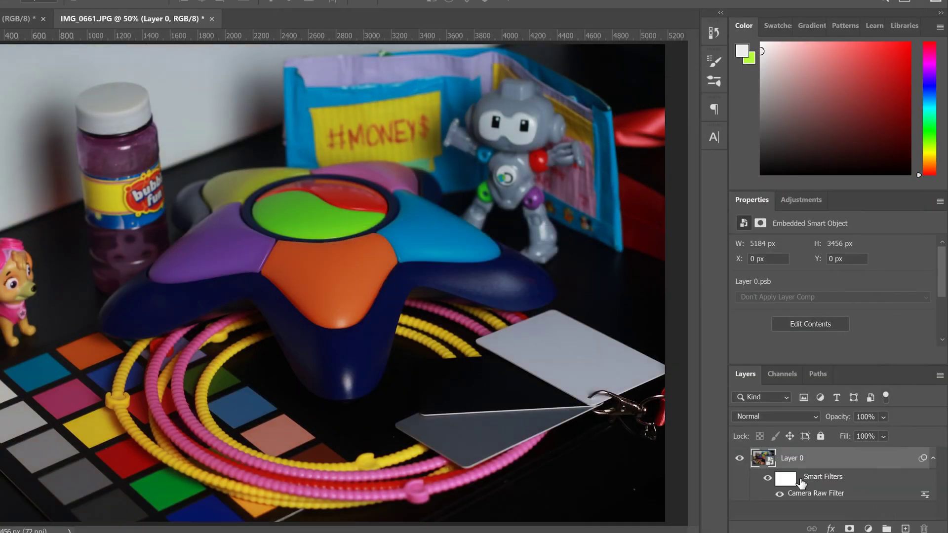
# - Hide the Camera Raw smart filter to compare before and after, then reopen its settings
pyautogui.click(768, 482)
pyautogui.doubleClick(814, 494)
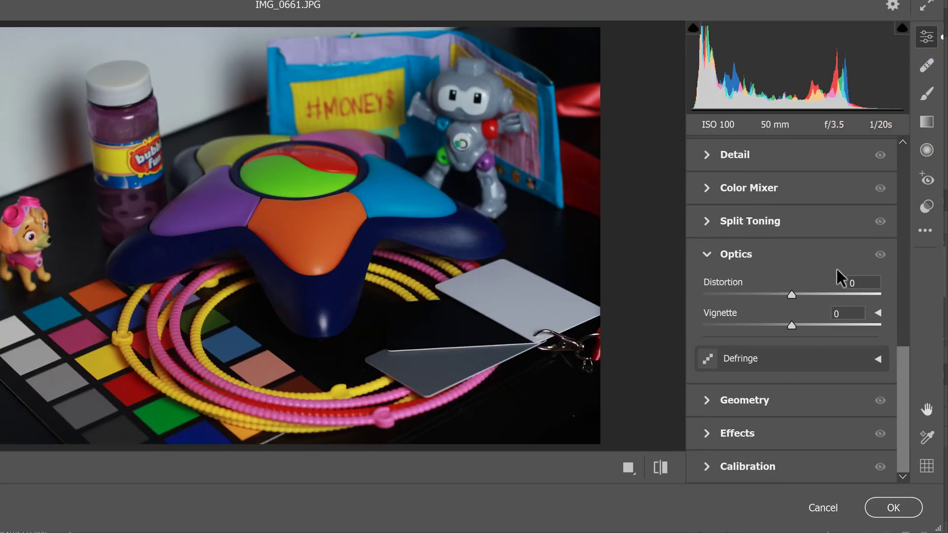
pyautogui.moveTo(904, 380); pyautogui.dragTo(904, 177)
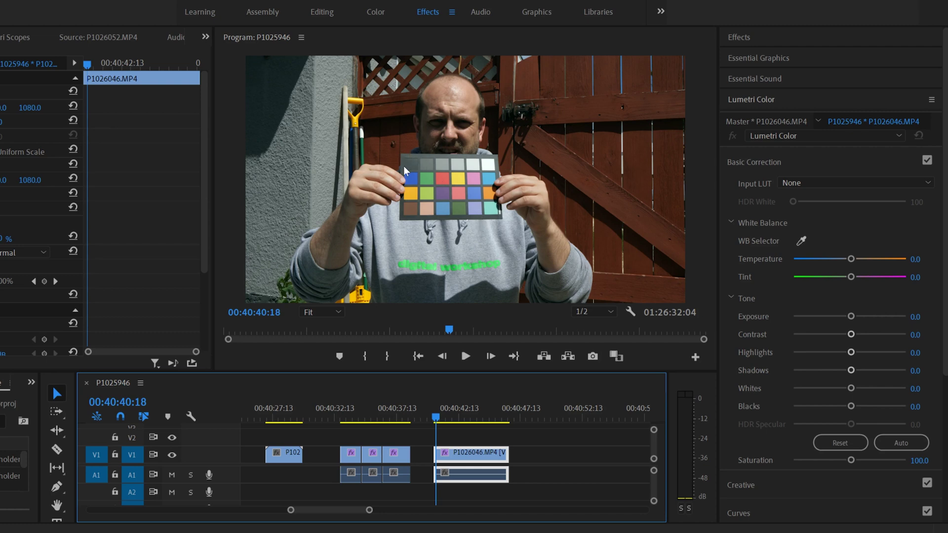
# - Play the clip, then scrub back to the colour-chart frame near 00:40:41
pyautogui.click(465, 356)
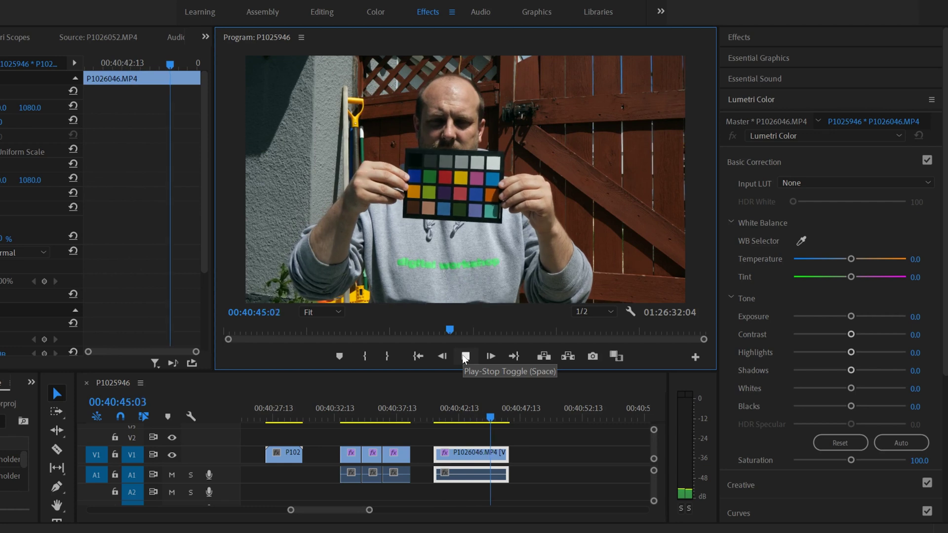
pyautogui.click(465, 356)
pyautogui.moveTo(493, 417); pyautogui.dragTo(446, 427)
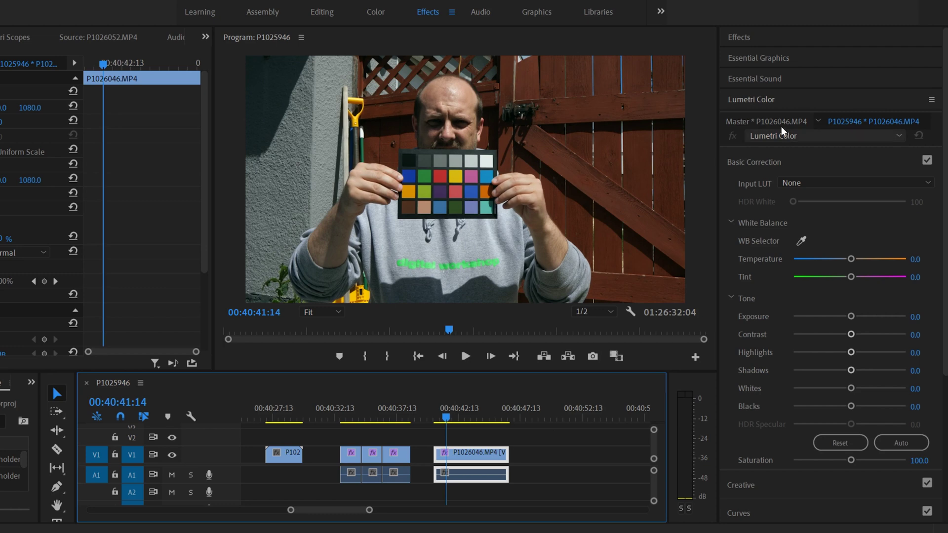
pyautogui.click(754, 100)
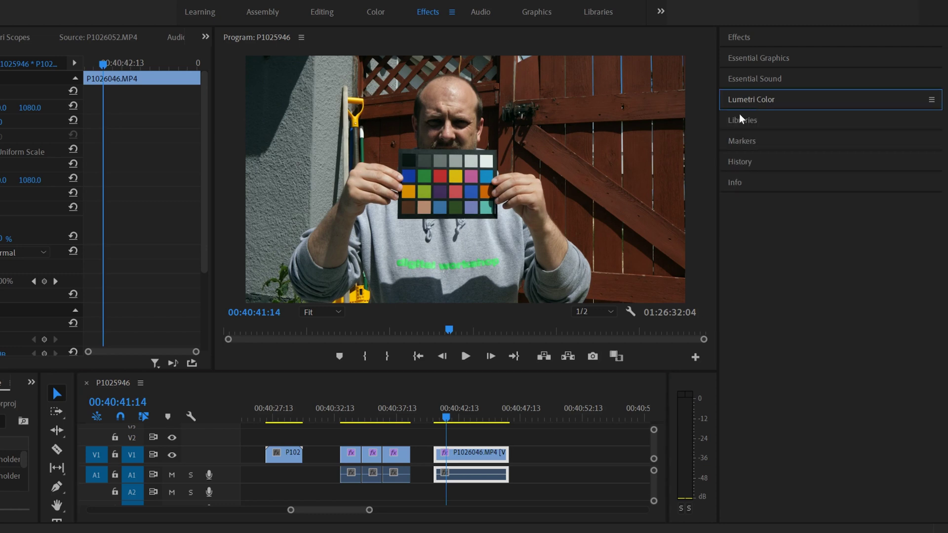
pyautogui.click(769, 101)
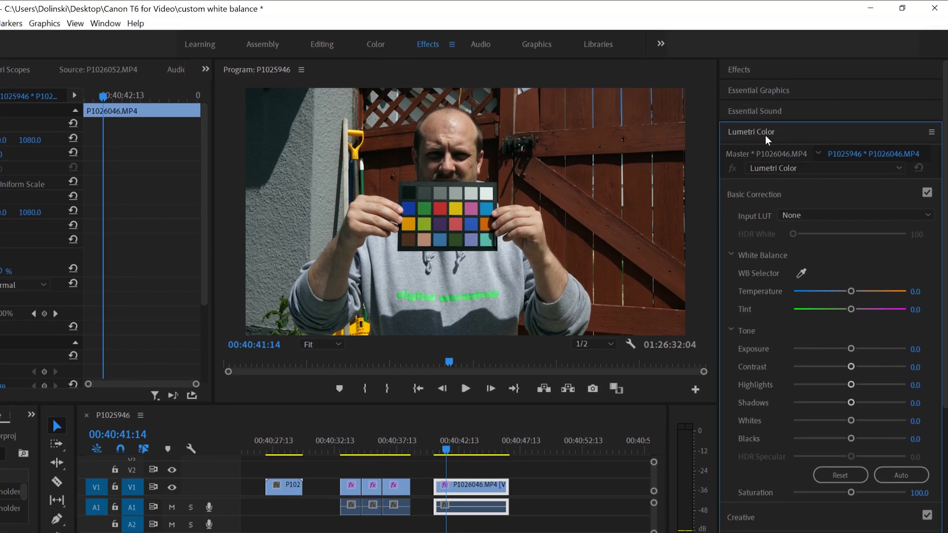
pyautogui.click(105, 23)
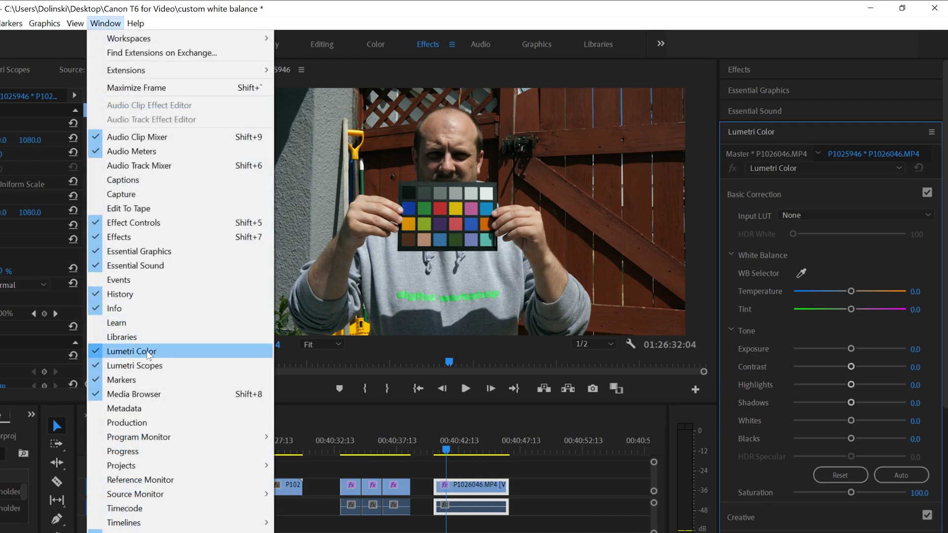
pyautogui.click(823, 133)
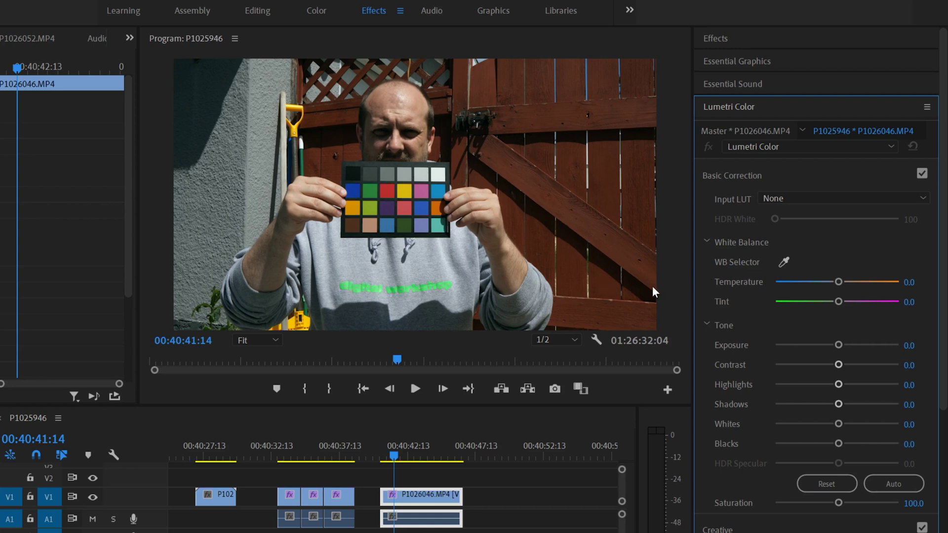
pyautogui.click(784, 262)
# - Sample the chart's grey swatch with the WB eyedropper, then fine-tune to Temperature 7.3, Tint 9.8
pyautogui.click(404, 173)
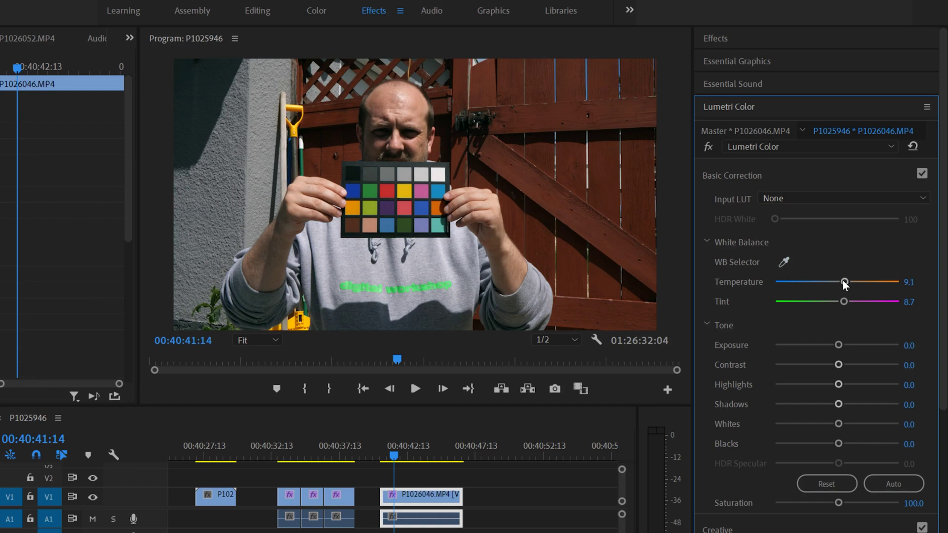
pyautogui.scroll(3, 844, 281)
pyautogui.scroll(-1, 842, 282)
pyautogui.scroll(-1, 845, 301)
pyautogui.scroll(1, 841, 301)
pyautogui.click(286, 450)
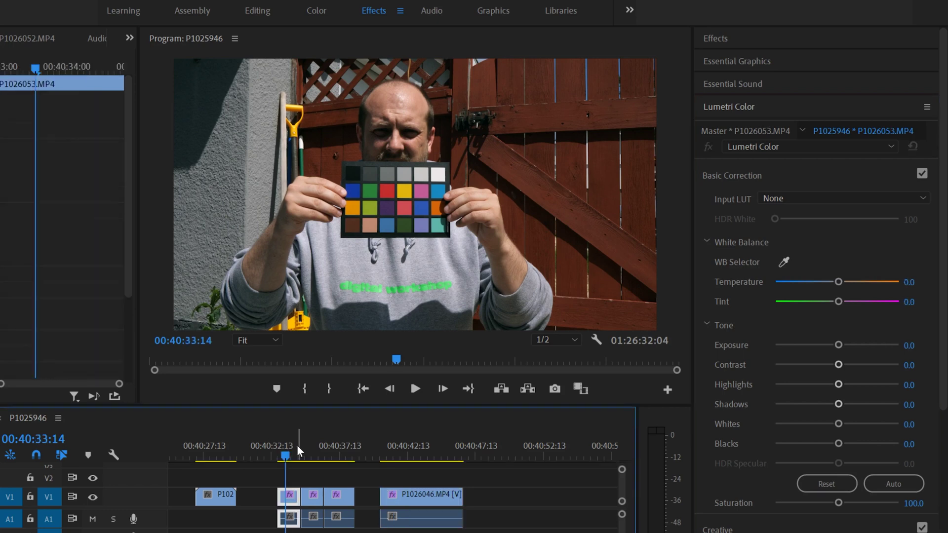
pyautogui.click(311, 452)
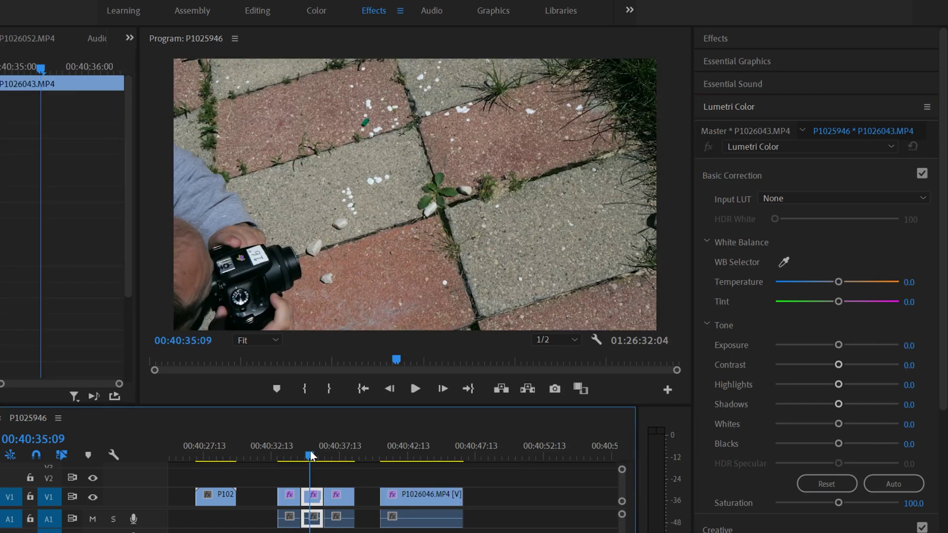
pyautogui.click(335, 451)
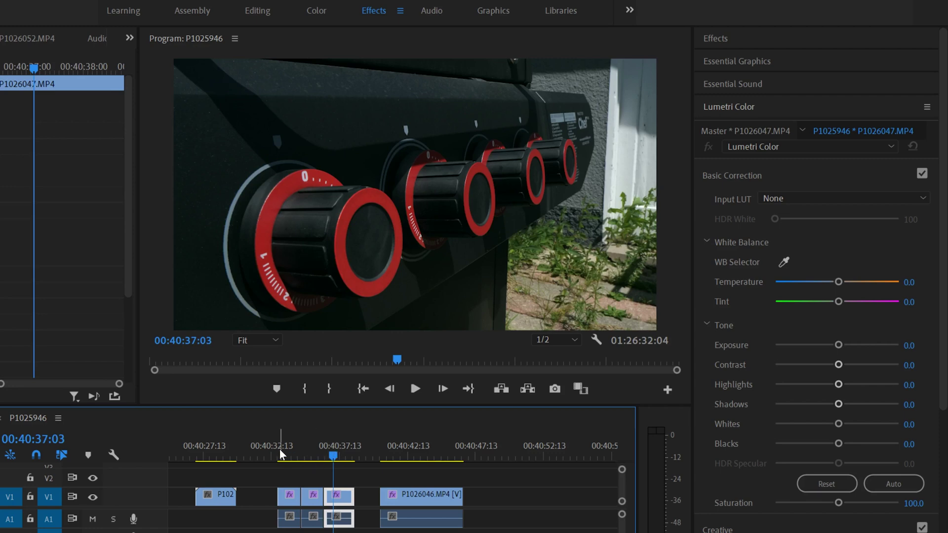
pyautogui.click(280, 449)
pyautogui.click(307, 449)
pyautogui.click(339, 453)
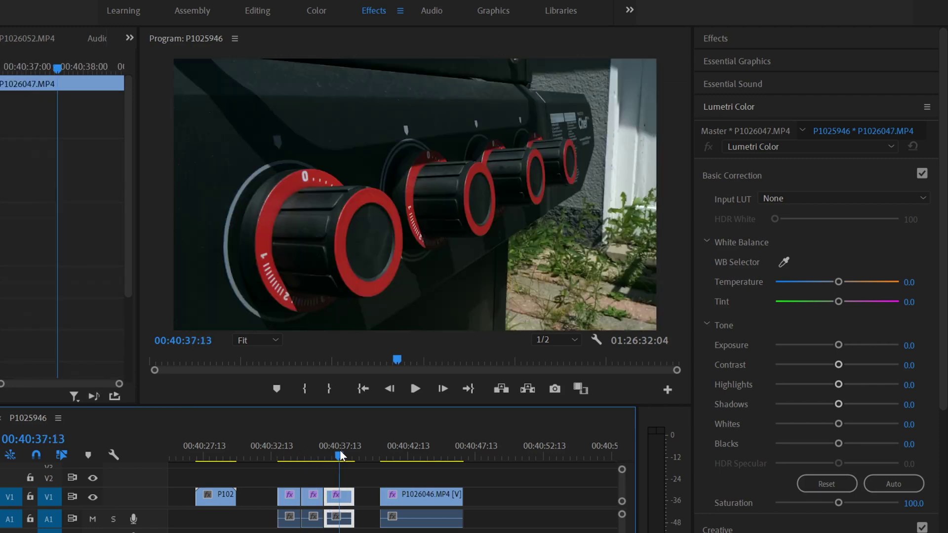
pyautogui.click(316, 449)
pyautogui.click(286, 449)
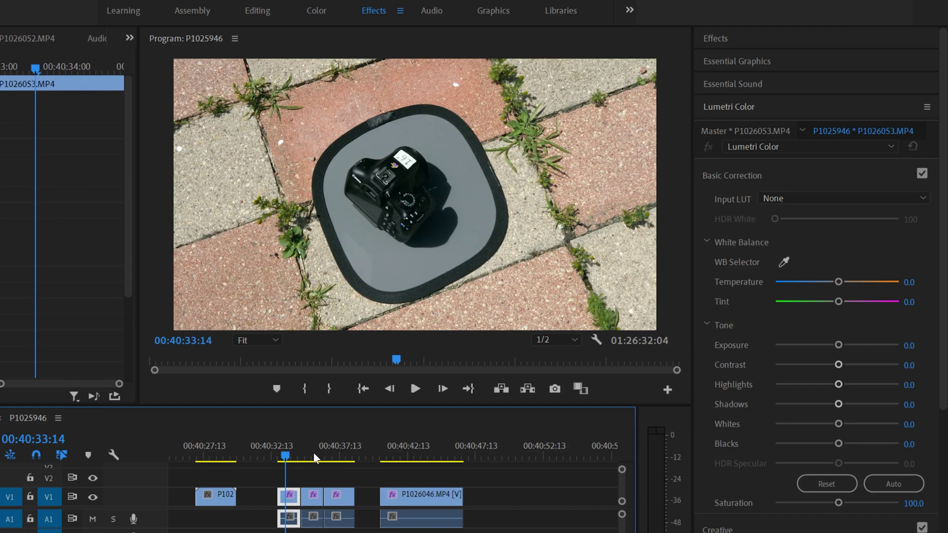
pyautogui.click(407, 450)
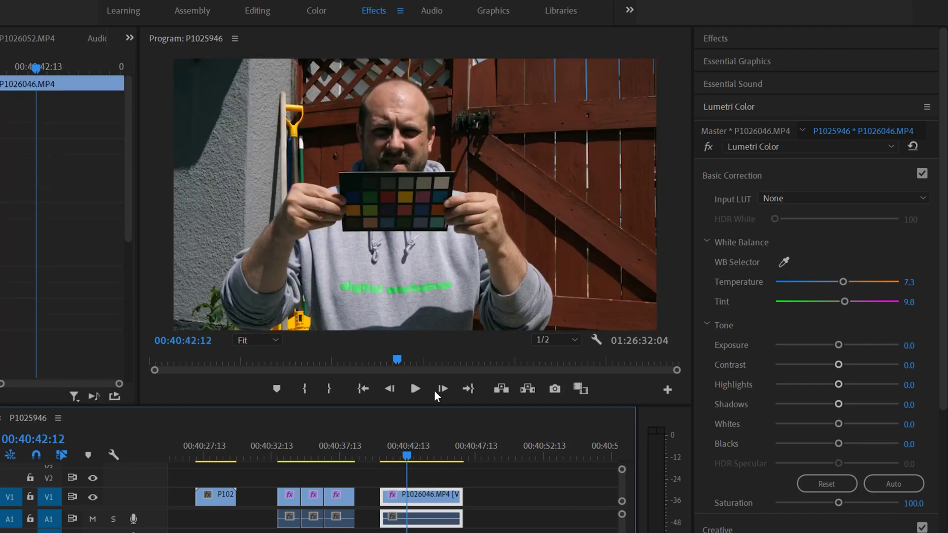
pyautogui.click(214, 451)
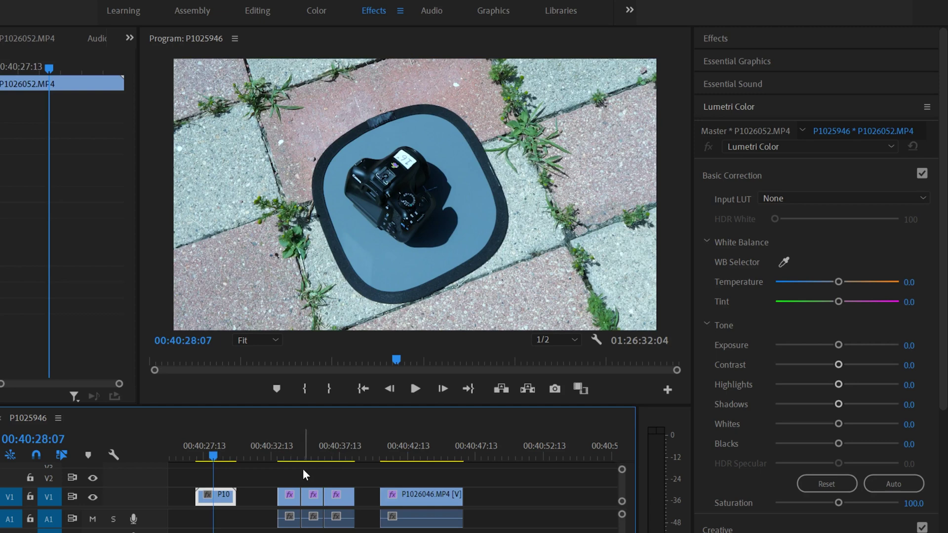
pyautogui.click(288, 442)
pyautogui.click(216, 452)
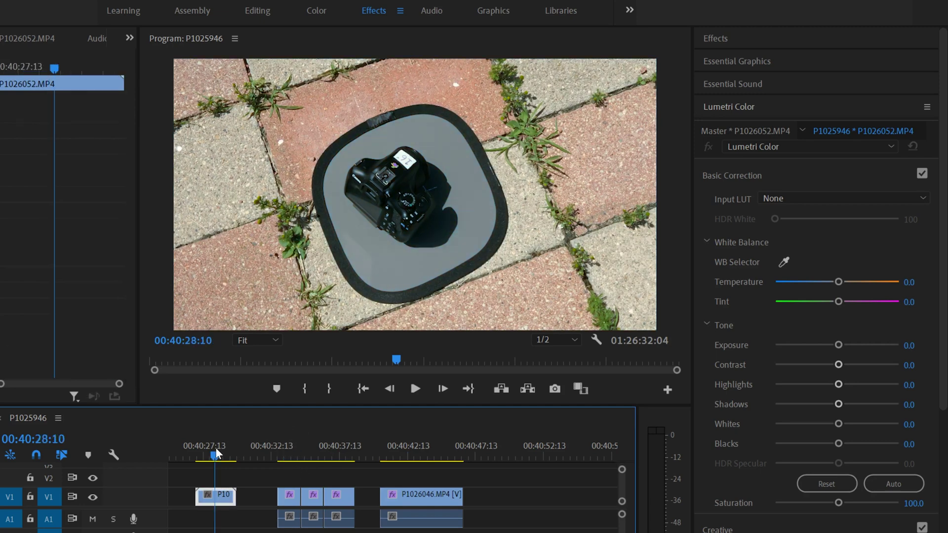
pyautogui.click(407, 450)
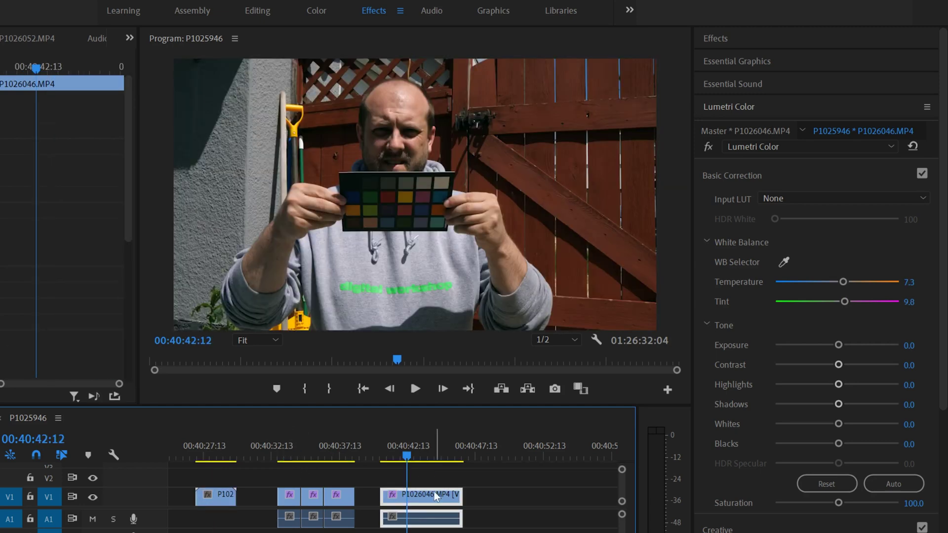
pyautogui.click(215, 450)
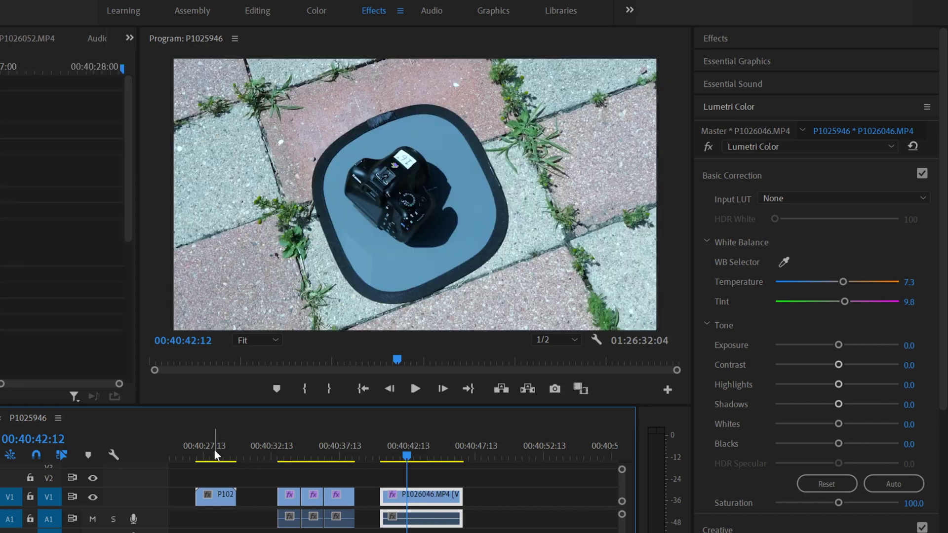
pyautogui.moveTo(287, 446)
pyautogui.mouseDown()
pyautogui.moveTo(336, 449)
pyautogui.moveTo(289, 459)
pyautogui.mouseUp()
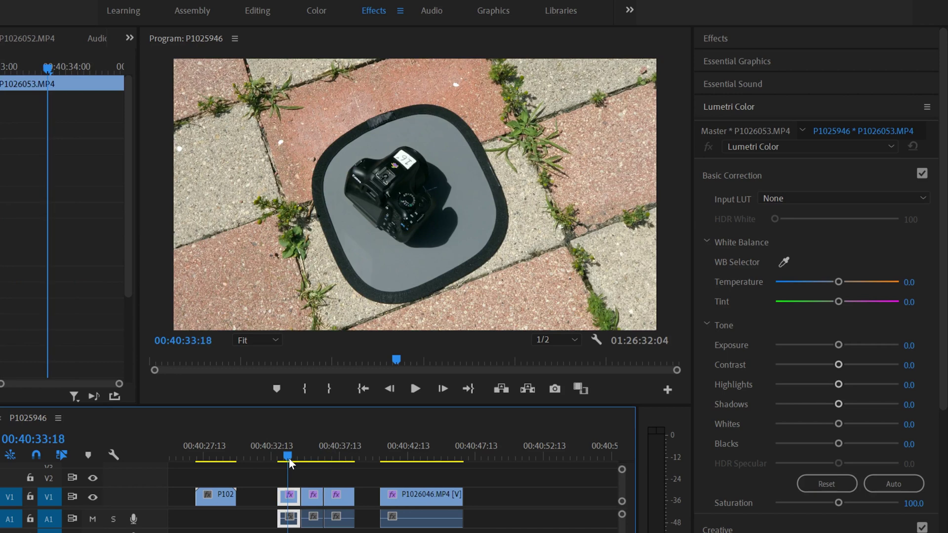
# - Select the corrected clip P1026046 and show its settings in Effect Controls
pyautogui.click(411, 493)
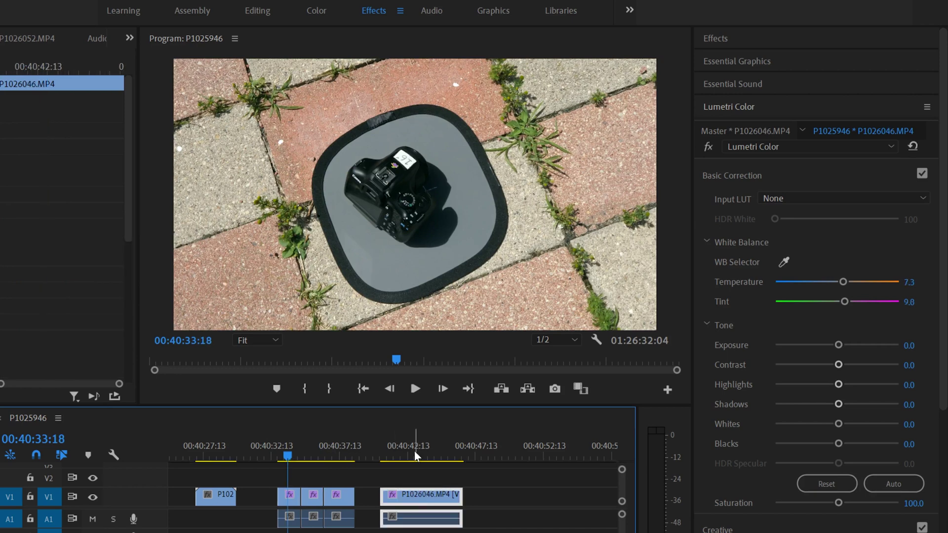
pyautogui.click(412, 450)
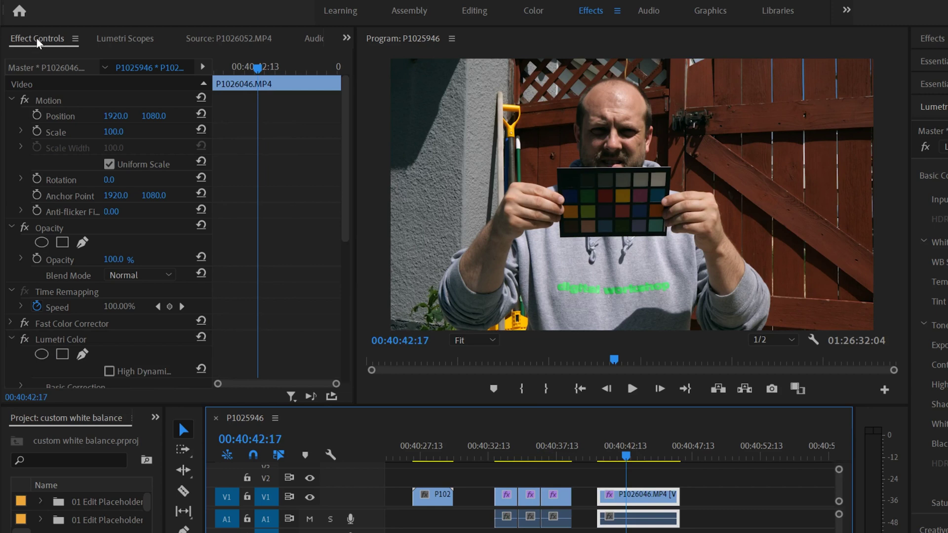
pyautogui.click(347, 40)
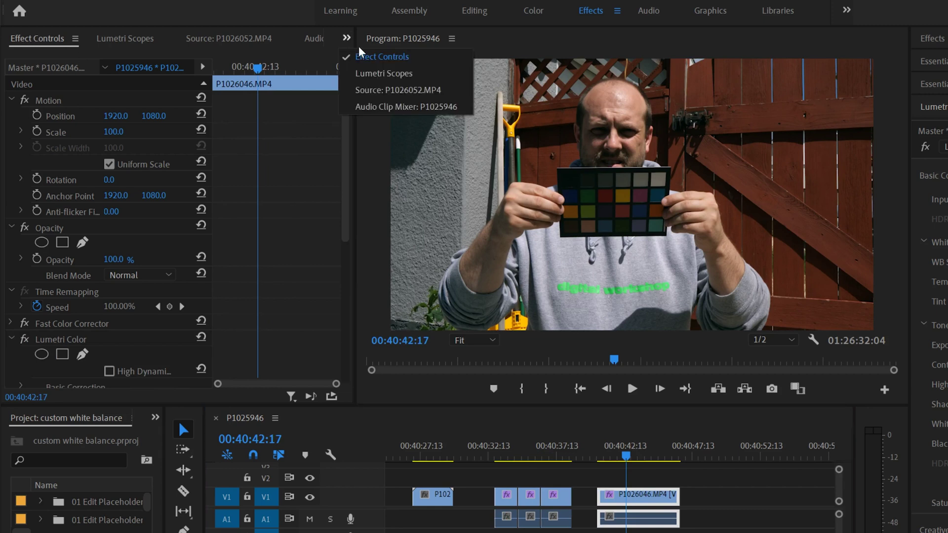
pyautogui.click(179, 16)
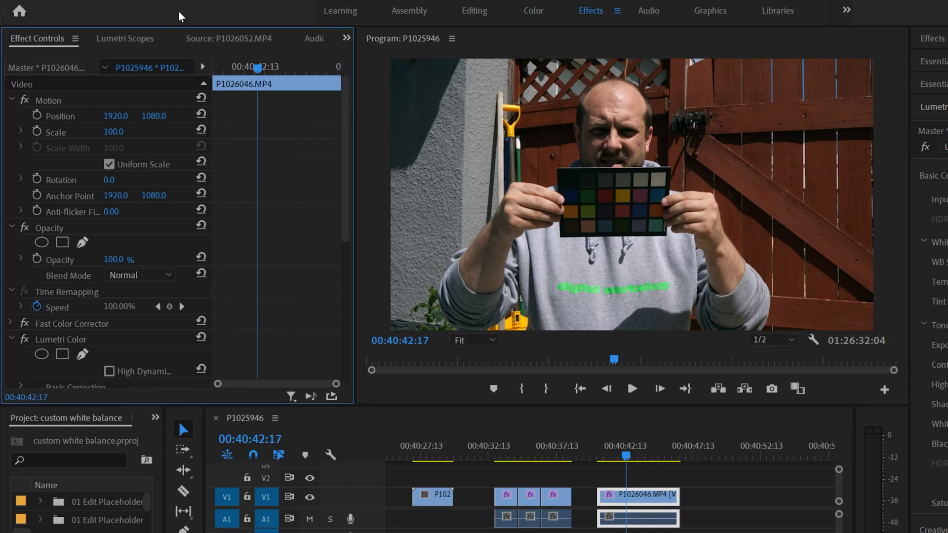
pyautogui.scroll(-5, 336, 207)
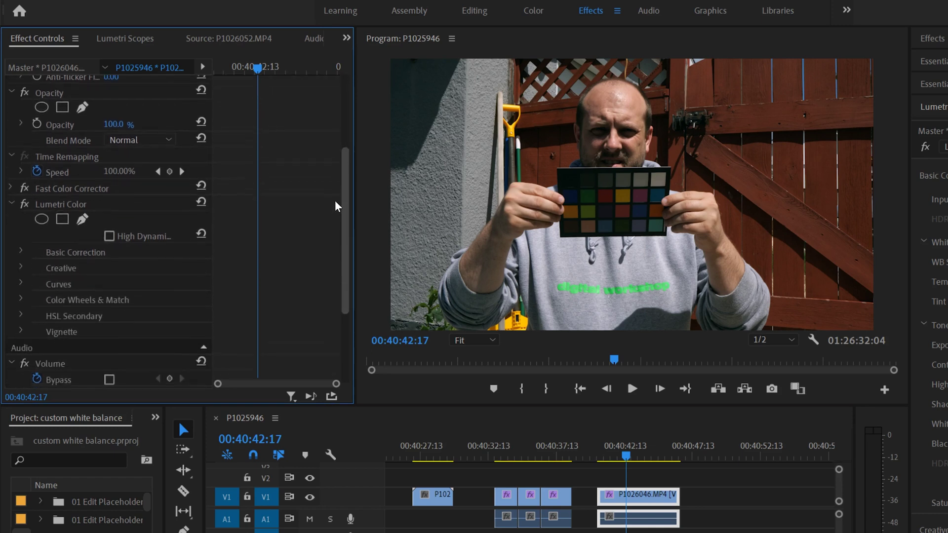
pyautogui.scroll(-1, 336, 206)
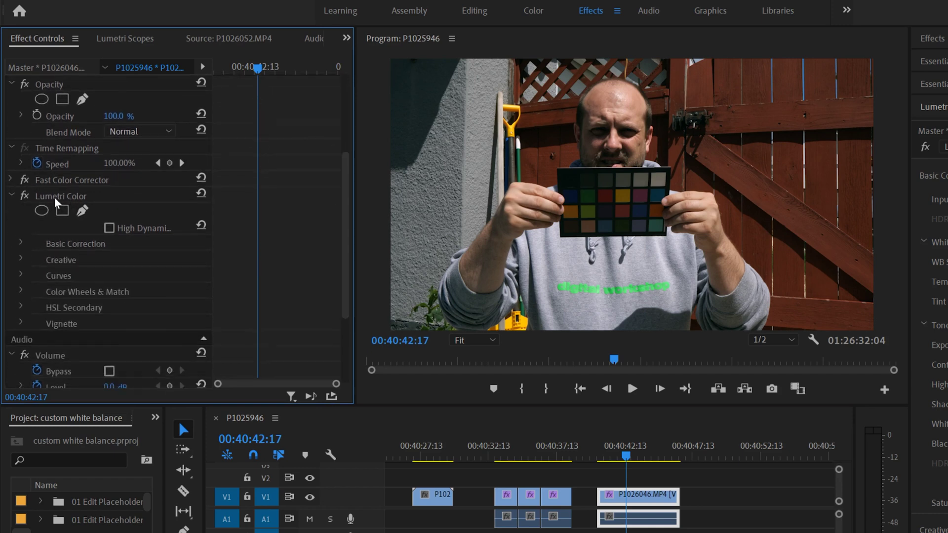
# - Copy its Lumetri Color effect via Edit > Copy and select the three fx clips
pyautogui.click(49, 198)
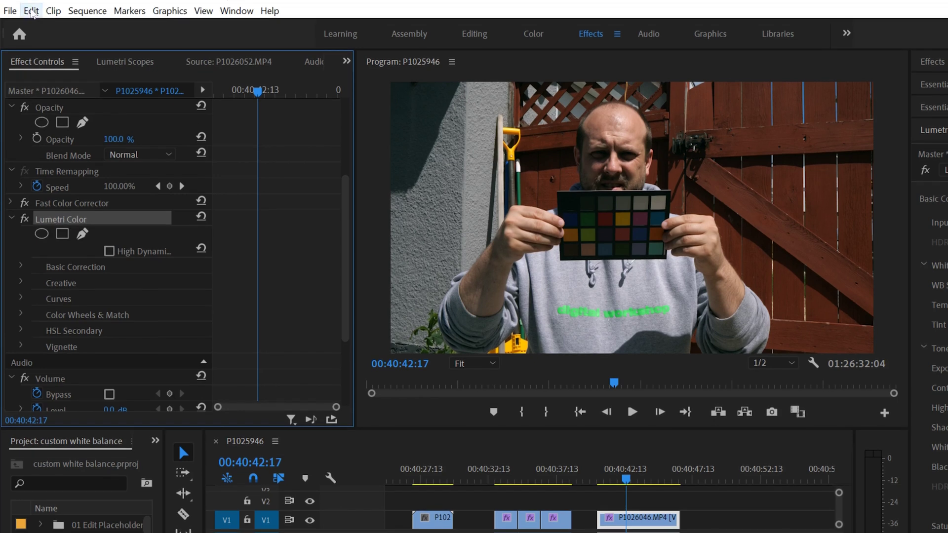
pyautogui.click(31, 11)
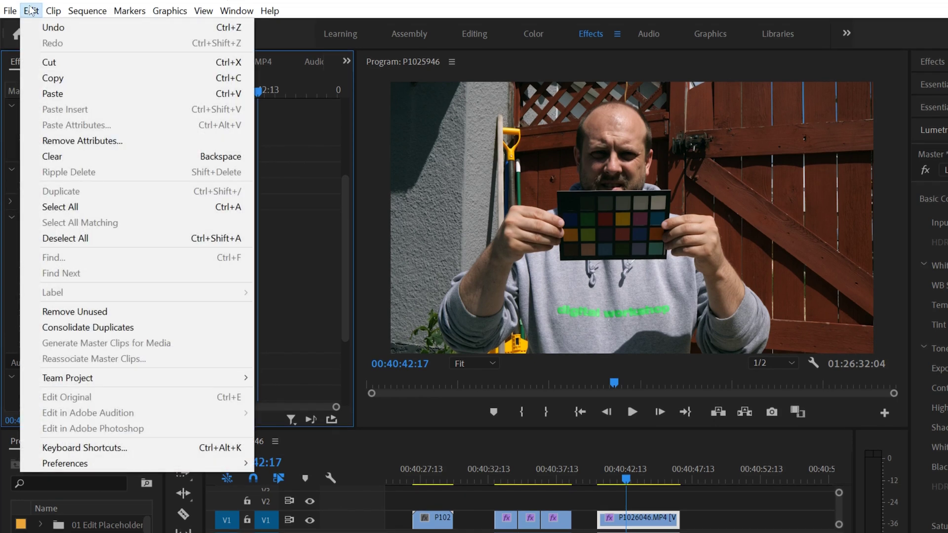
pyautogui.click(58, 79)
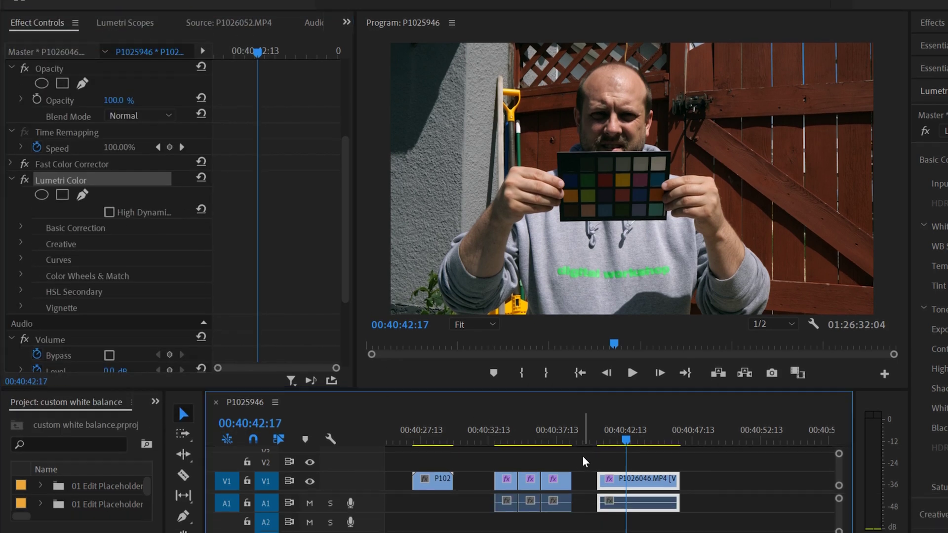
pyautogui.moveTo(583, 459); pyautogui.dragTo(485, 511)
# - Paste the copied Lumetri Color onto the selected clips and preview each one
pyautogui.click(505, 437)
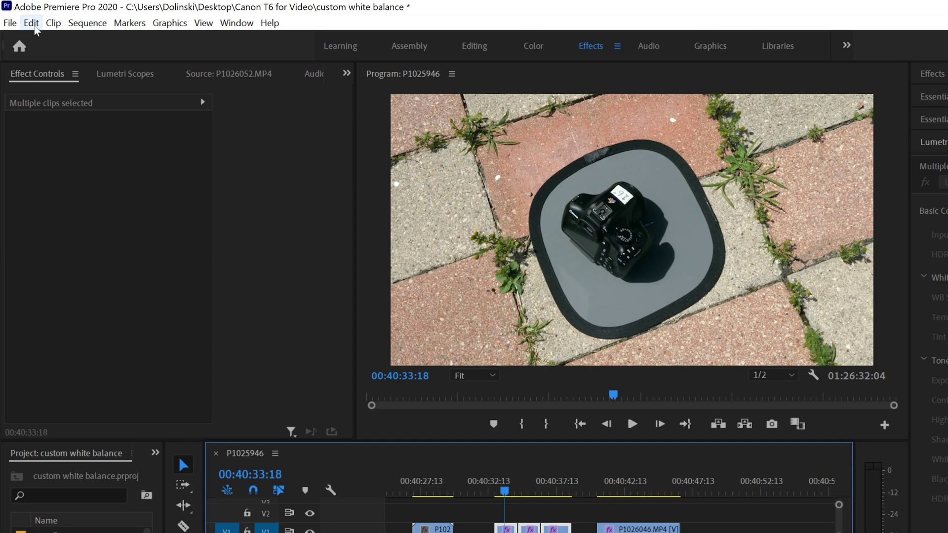
pyautogui.click(31, 23)
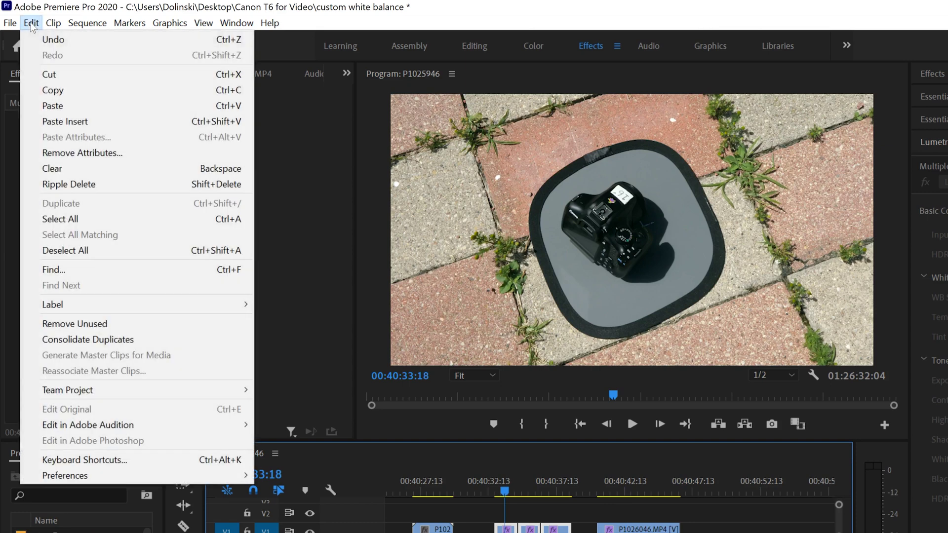
pyautogui.click(60, 107)
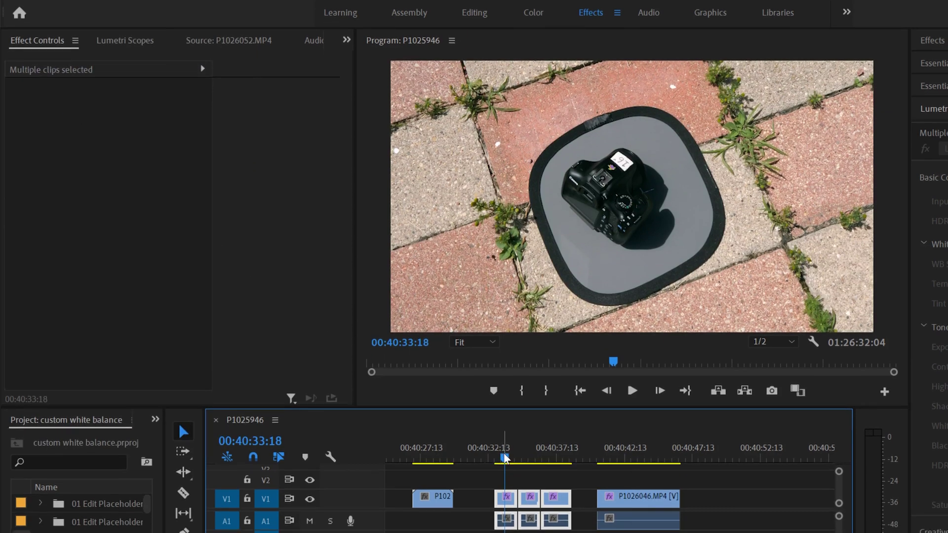
pyautogui.click(529, 458)
pyautogui.click(555, 458)
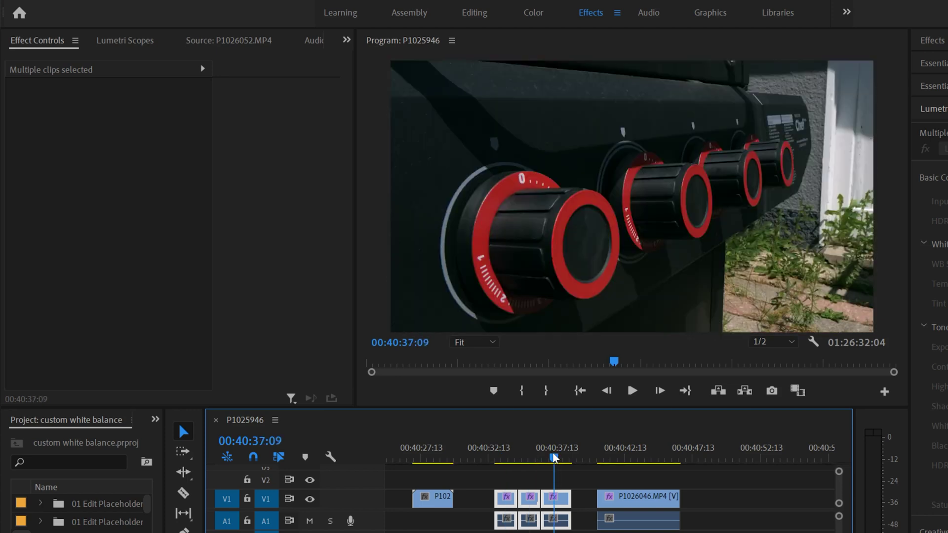
pyautogui.click(503, 459)
# - Inspect the first clip's Lumetri Color effect, then view clip P1026046 with the colour chart
pyautogui.click(509, 495)
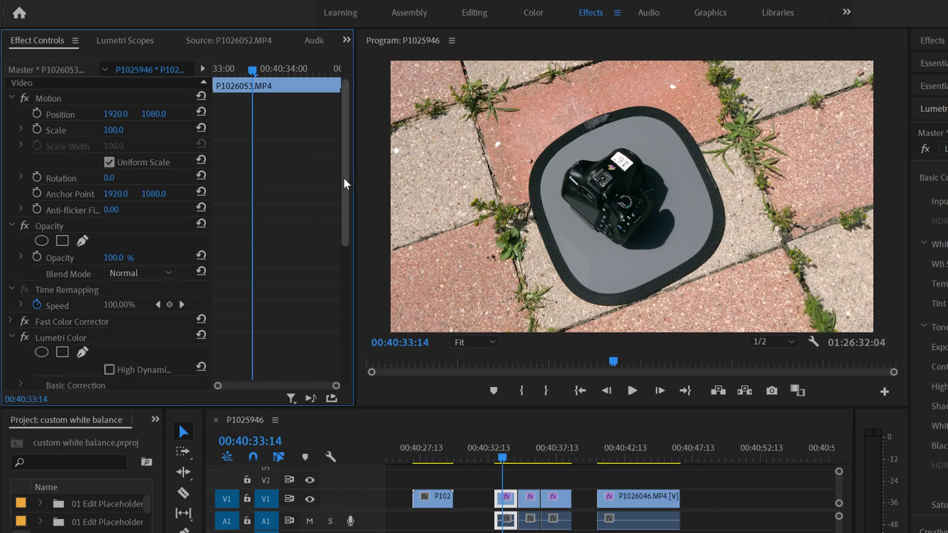
pyautogui.moveTo(344, 191); pyautogui.dragTo(344, 253)
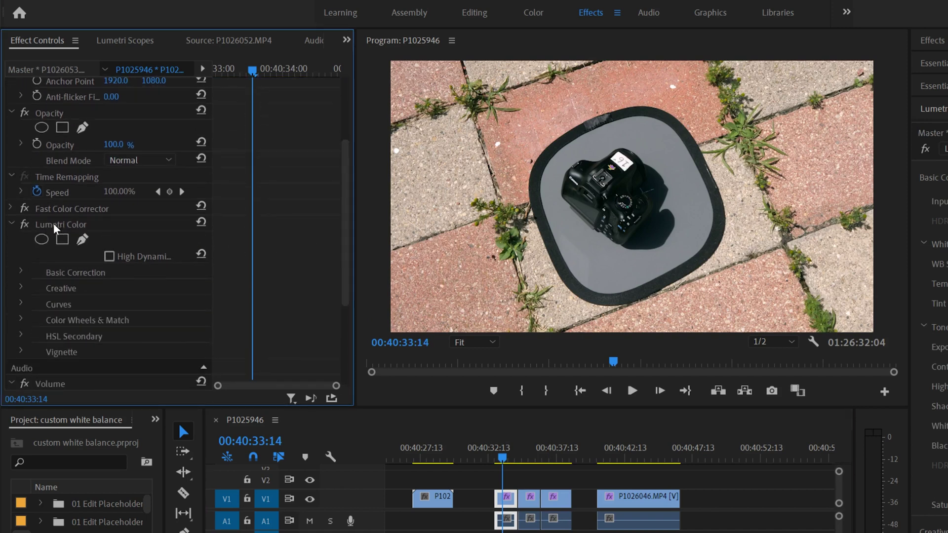
pyautogui.click(71, 227)
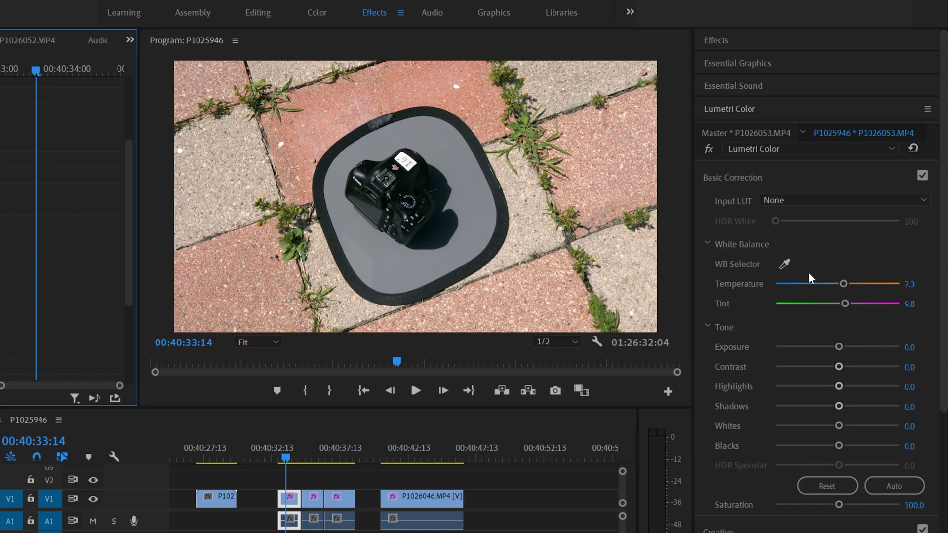
pyautogui.click(409, 452)
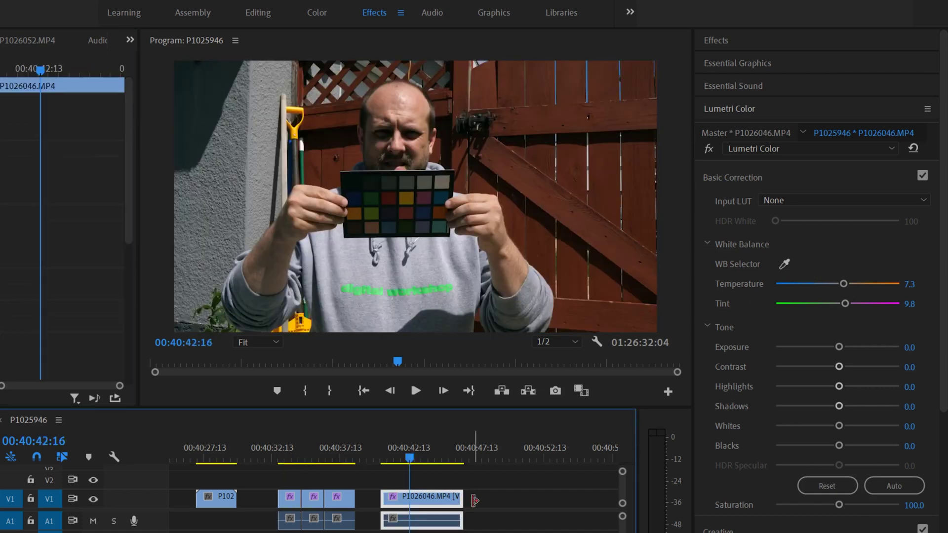
# - Paste the Lumetri Color onto P1026052 and warm its Temperature to 41.5
pyautogui.click(286, 463)
pyautogui.click(218, 461)
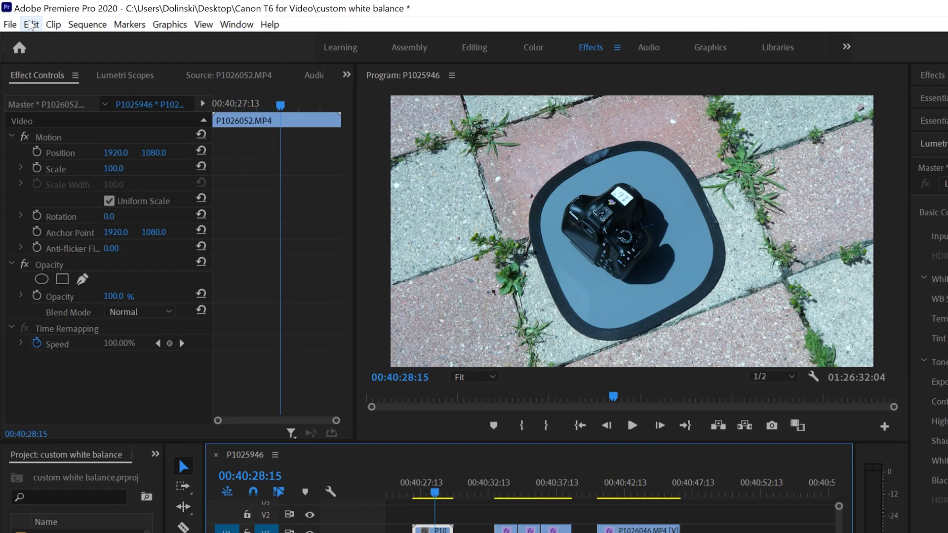
pyautogui.click(31, 24)
pyautogui.click(60, 108)
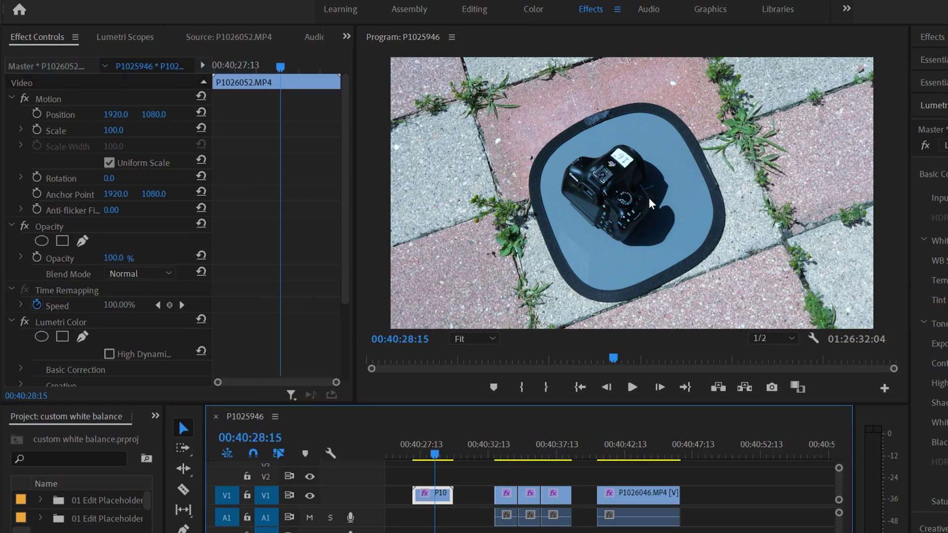
pyautogui.click(509, 446)
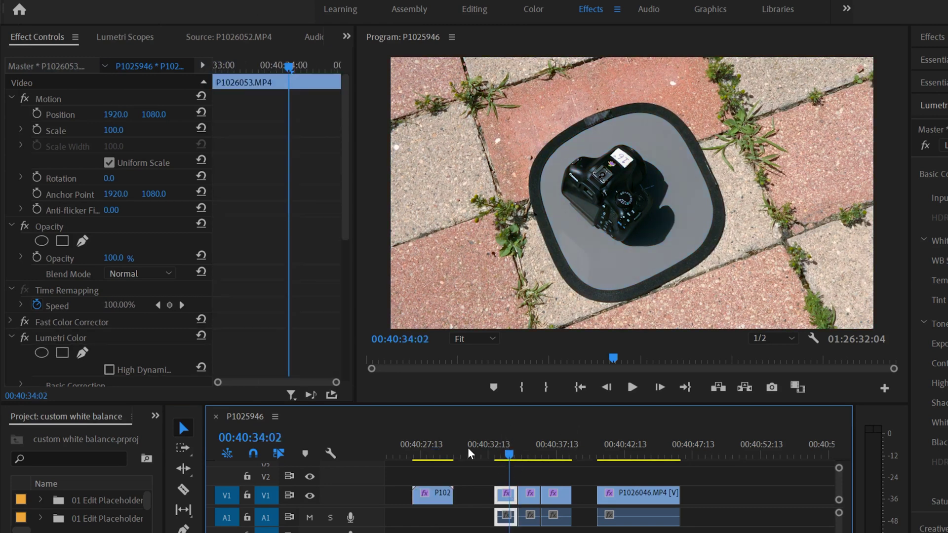
pyautogui.click(431, 454)
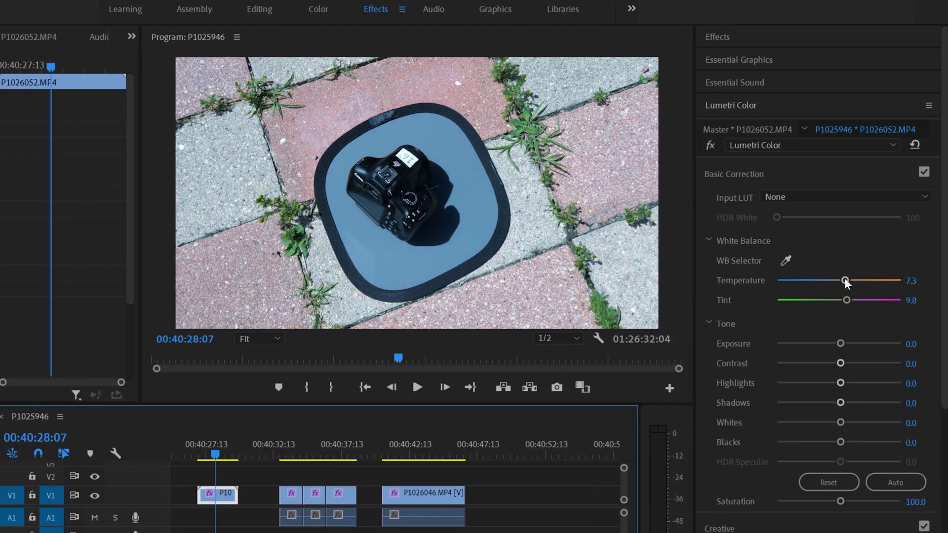
pyautogui.moveTo(846, 280); pyautogui.dragTo(865, 280)
# - Move P1026052 about 3 seconds right against the next clips and preview the join
pyautogui.click(220, 496)
pyautogui.moveTo(220, 496); pyautogui.dragTo(260, 495)
pyautogui.click(284, 445)
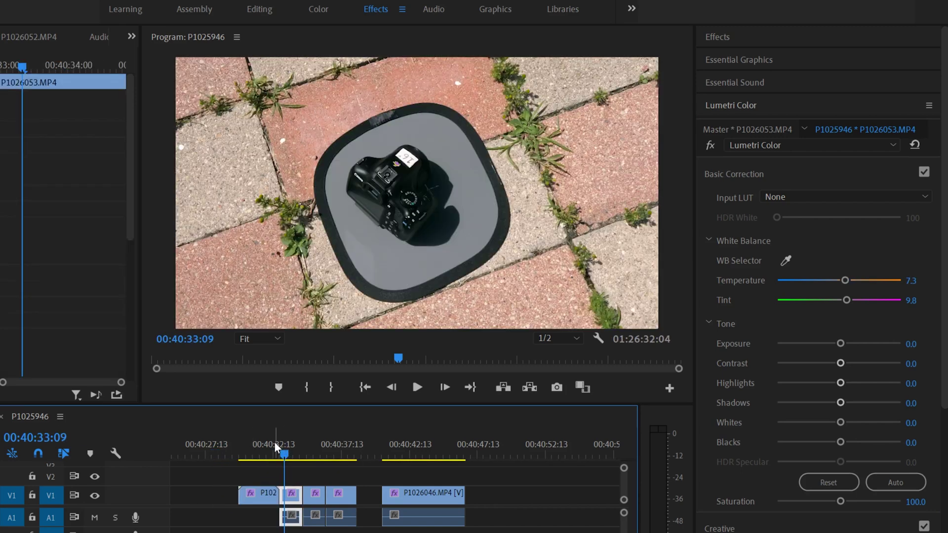
pyautogui.click(263, 442)
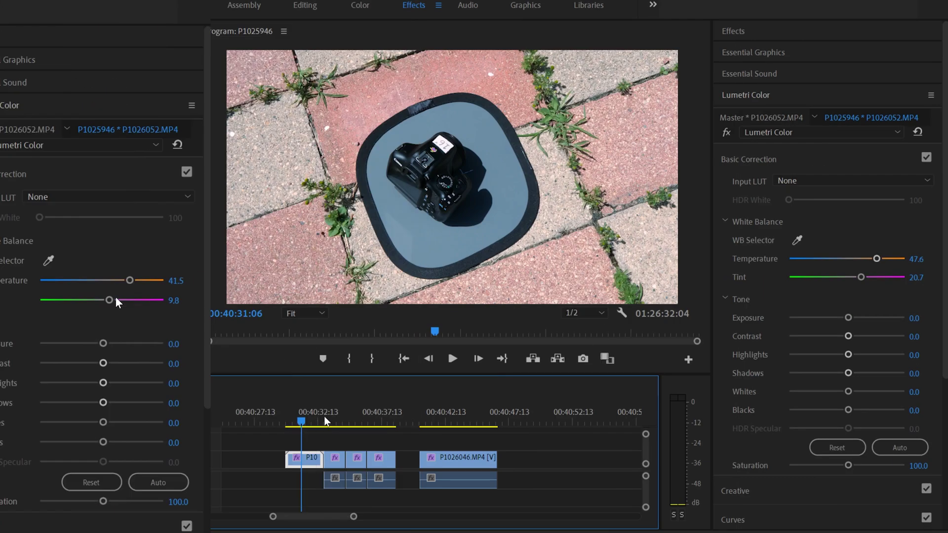
# - Preview each clip along the timeline, finishing on uncorrected P1026052 at Temperature and Tint 0.0
pyautogui.click(288, 449)
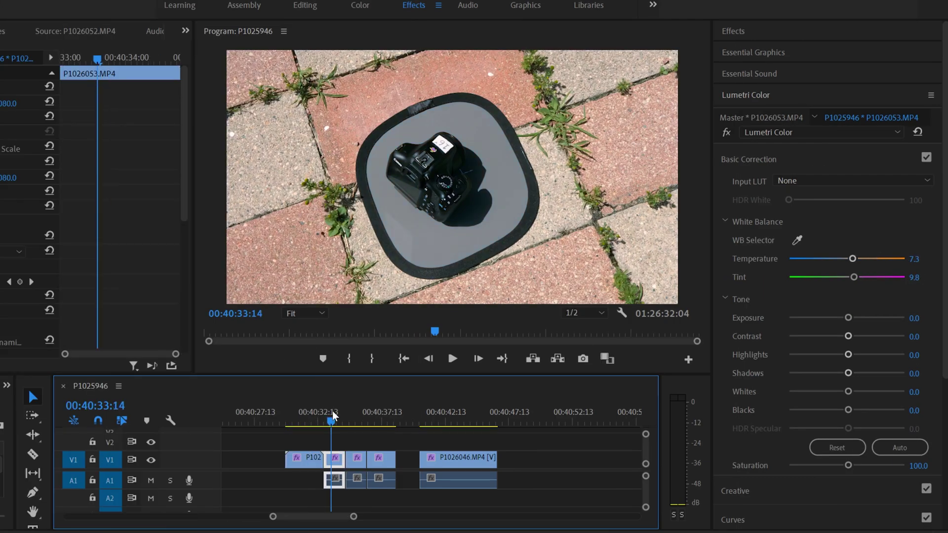
pyautogui.click(355, 419)
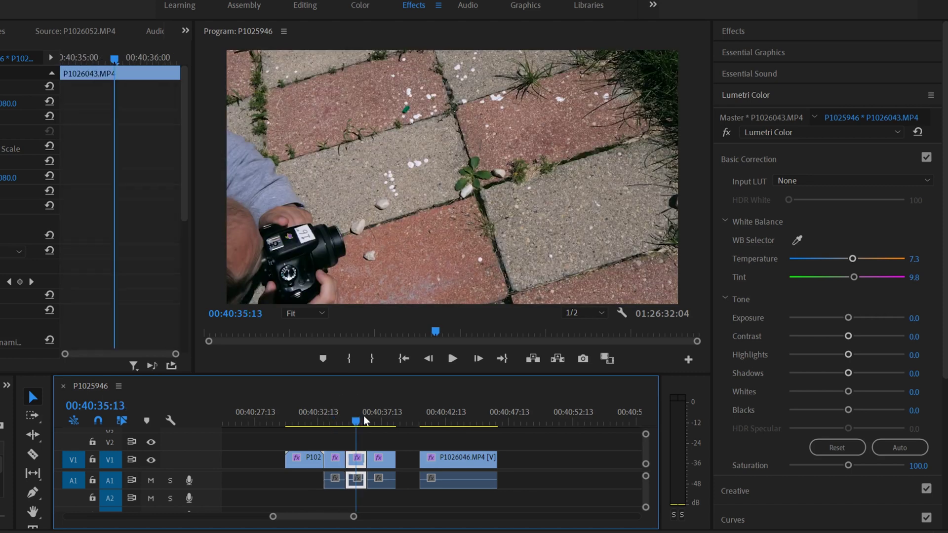
pyautogui.click(378, 418)
pyautogui.click(444, 419)
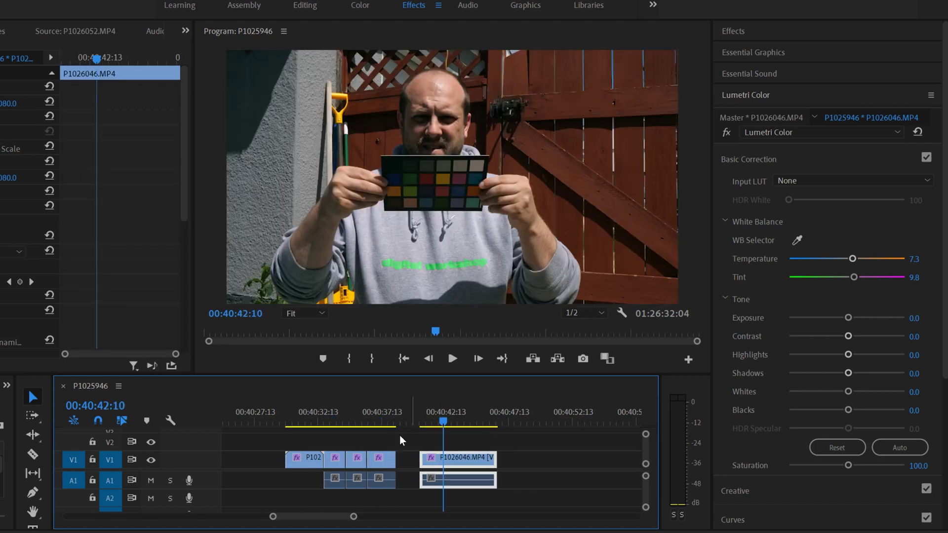
pyautogui.click(382, 420)
pyautogui.click(353, 421)
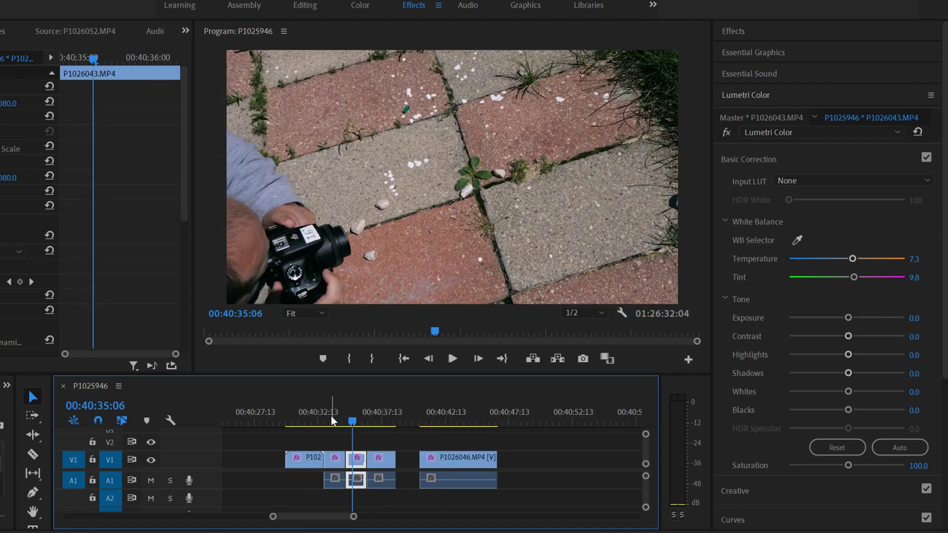
pyautogui.click(332, 420)
pyautogui.click(302, 420)
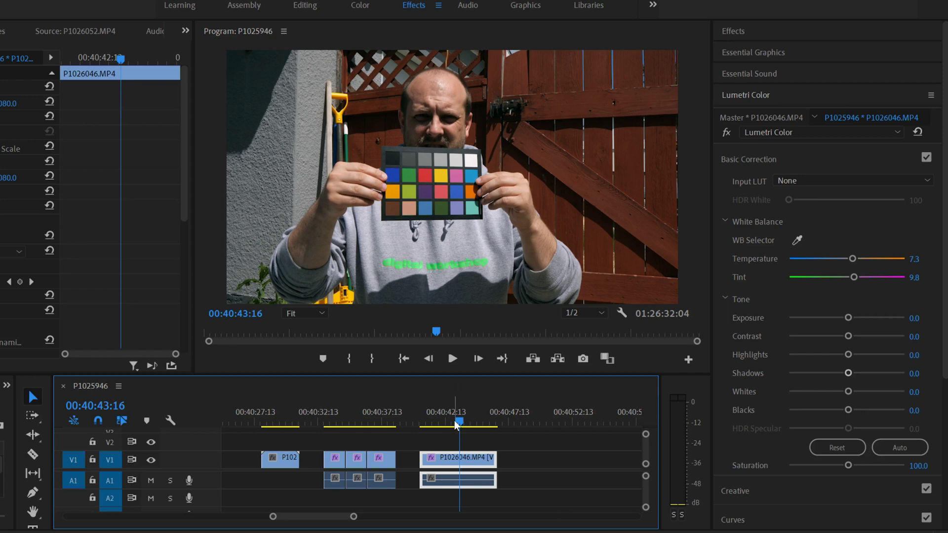
pyautogui.click(285, 420)
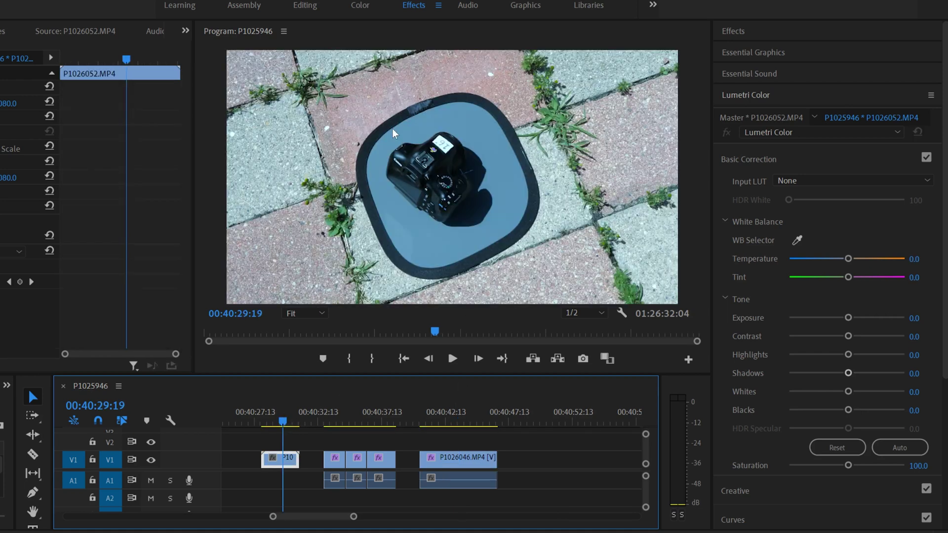
# - Sample P1026052's grey card with the WB eyedropper, then cool Temperature slightly to 64.6
pyautogui.click(797, 240)
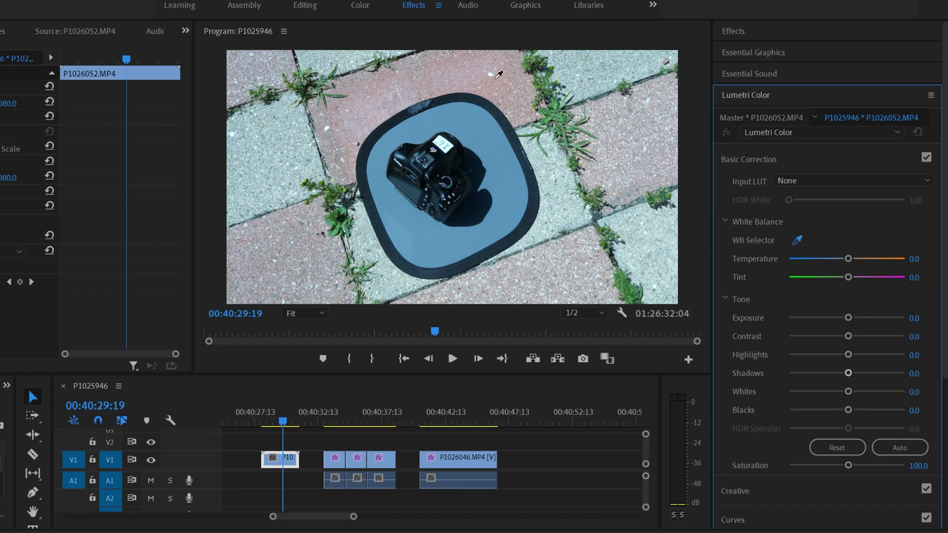
pyautogui.click(494, 79)
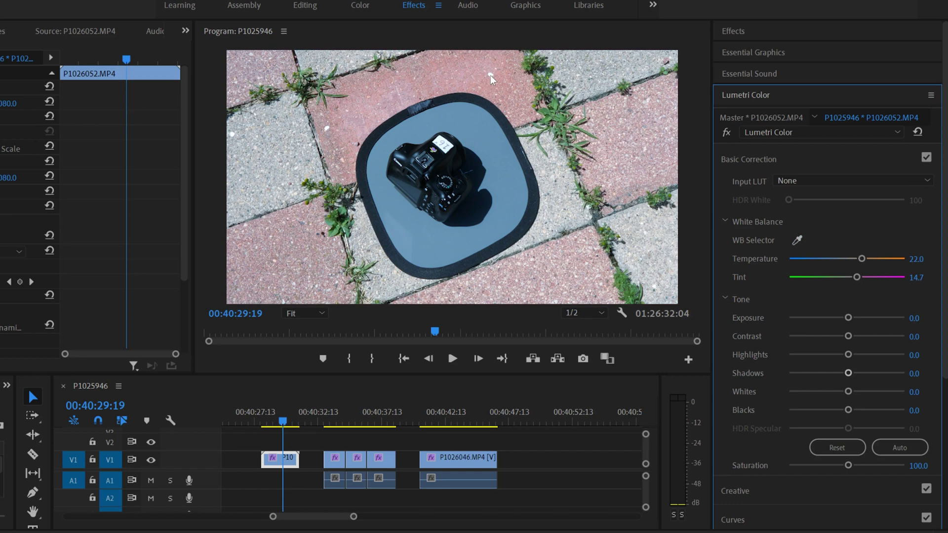
pyautogui.click(797, 240)
pyautogui.click(557, 182)
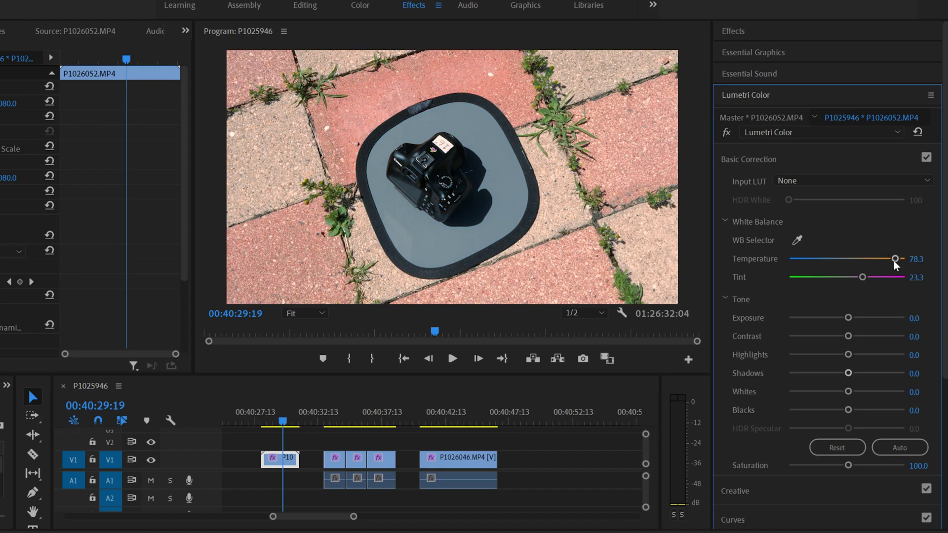
pyautogui.moveTo(895, 260)
pyautogui.mouseDown()
pyautogui.moveTo(857, 279)
pyautogui.moveTo(889, 260)
pyautogui.mouseUp()
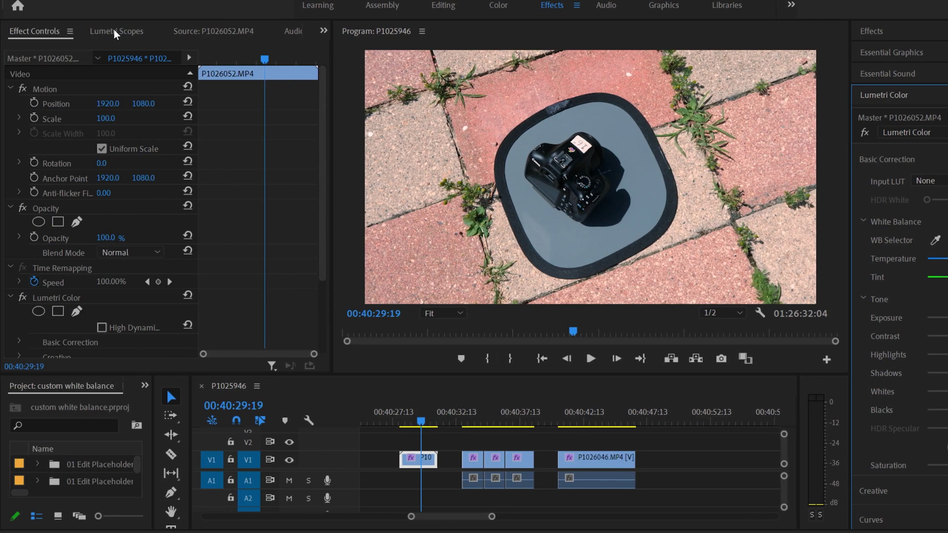
# - Show Lumetri Scopes and move to clip P1026046's chart frame at 00:40:43:00
pyautogui.click(115, 33)
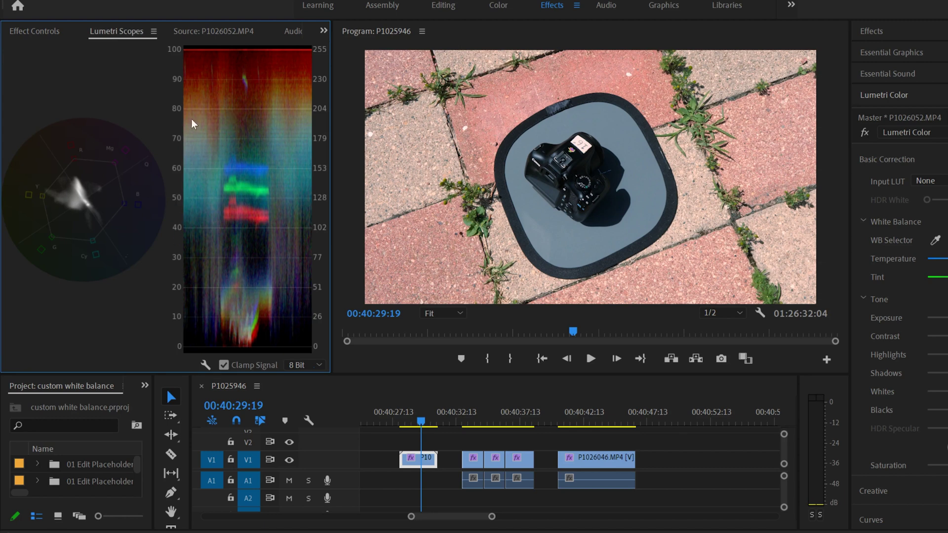
pyautogui.click(587, 422)
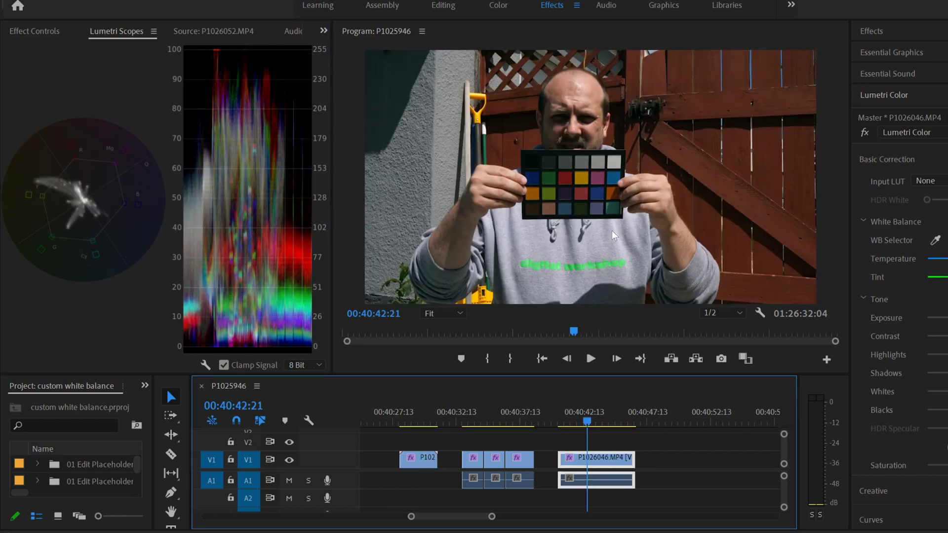
pyautogui.click(590, 423)
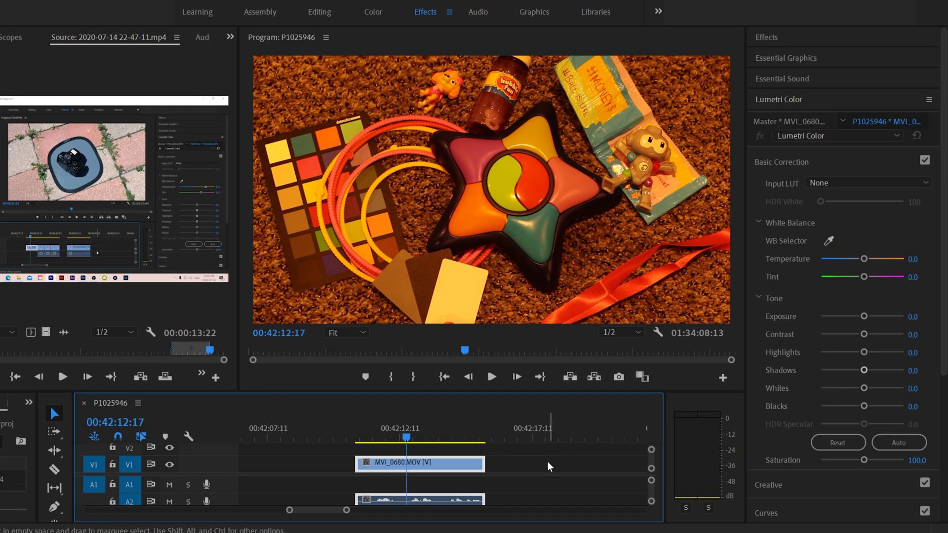
# - Settle on frame 00:42:13:00 of MVI_0680.MOV and sample its colour chart with the WB eyedropper
pyautogui.moveTo(406, 435)
pyautogui.mouseDown()
pyautogui.moveTo(436, 435)
pyautogui.moveTo(425, 436)
pyautogui.mouseUp()
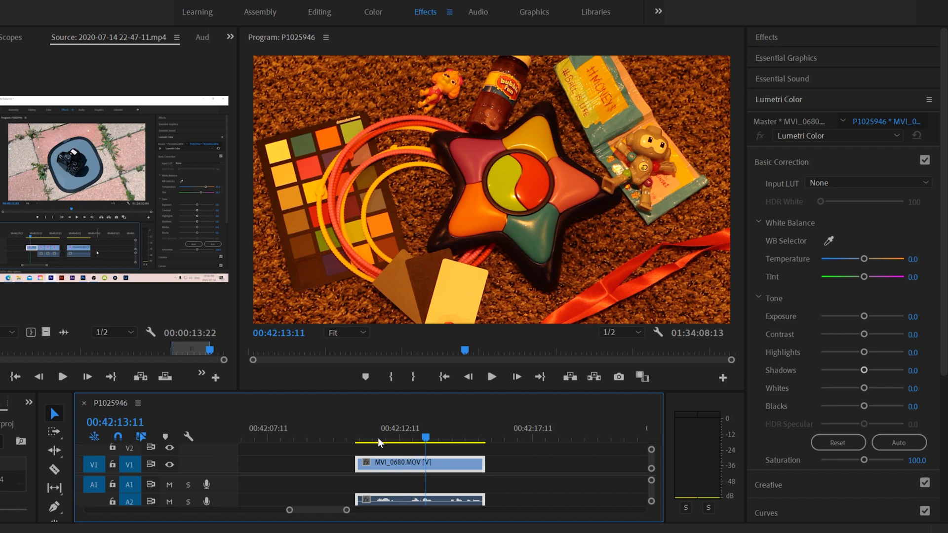
pyautogui.moveTo(397, 436); pyautogui.dragTo(415, 435)
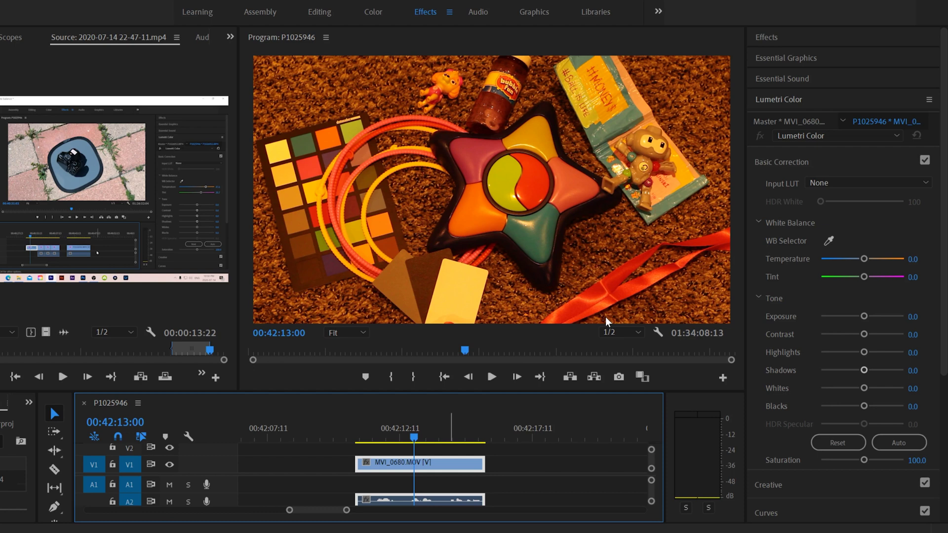
pyautogui.click(830, 241)
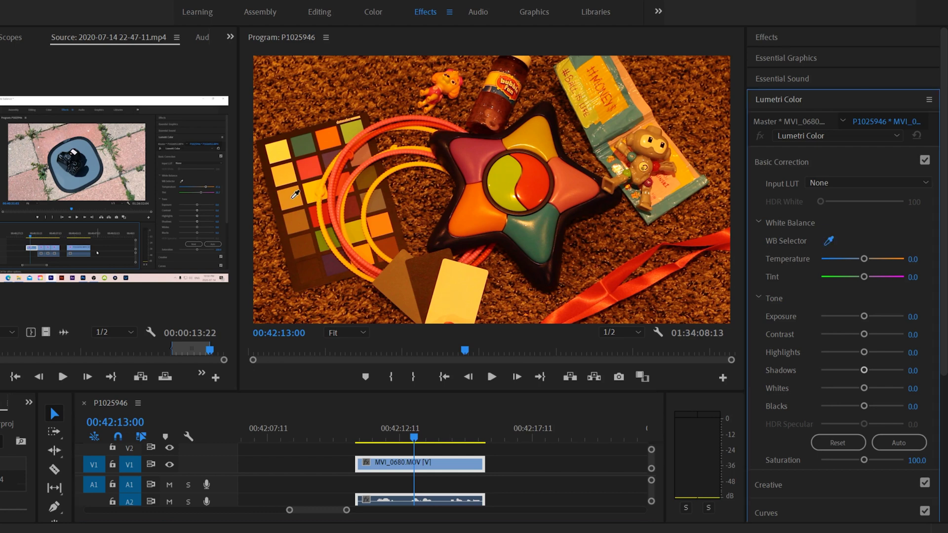
pyautogui.click(292, 194)
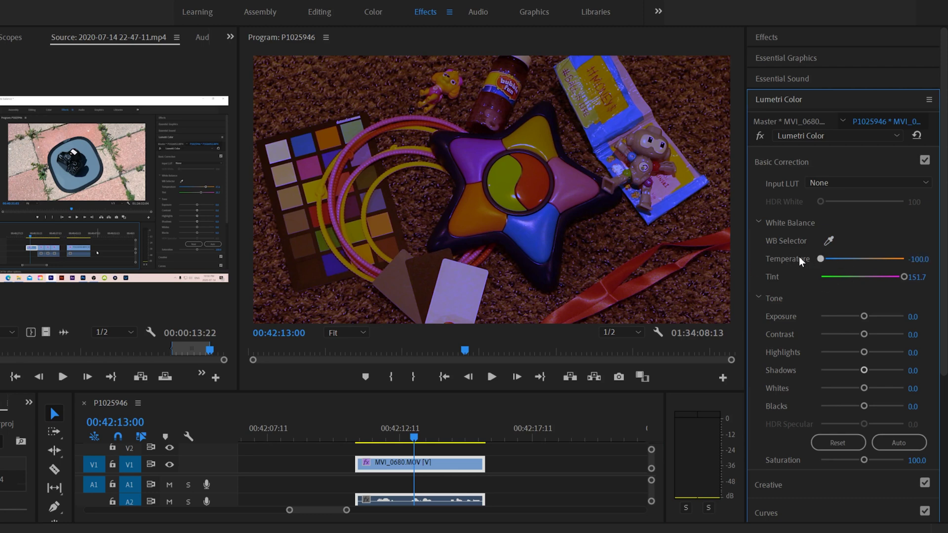
# - Hand-tune Temperature to 15.7 and Tint to 12.4, then drop Saturation to 0 for a greyscale check
pyautogui.moveTo(823, 261); pyautogui.dragTo(867, 287)
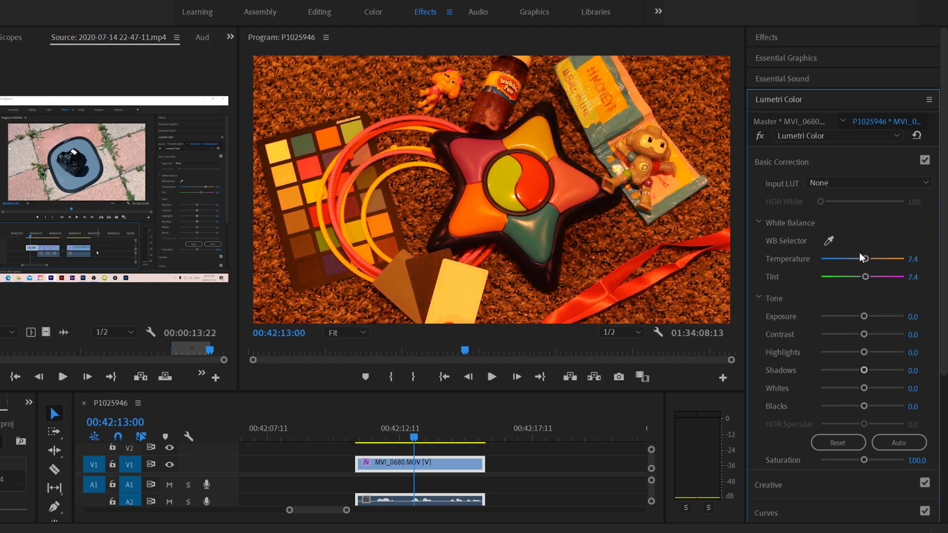
pyautogui.moveTo(868, 262); pyautogui.dragTo(820, 259)
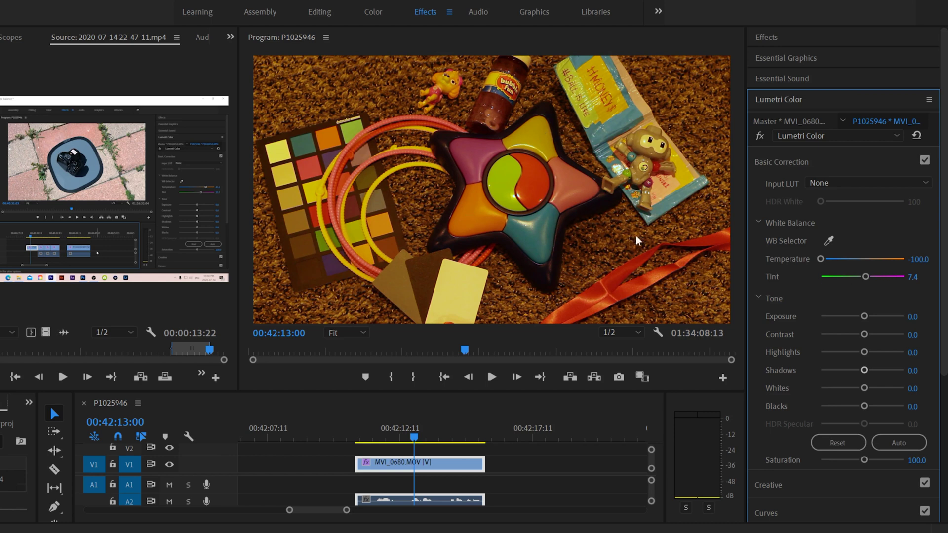
pyautogui.moveTo(865, 278); pyautogui.dragTo(870, 258)
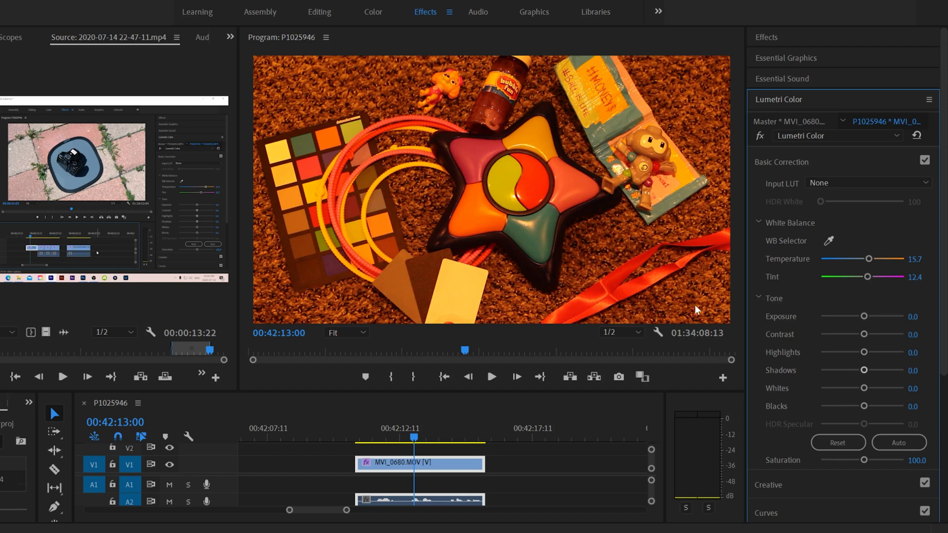
pyautogui.moveTo(864, 460); pyautogui.dragTo(801, 465)
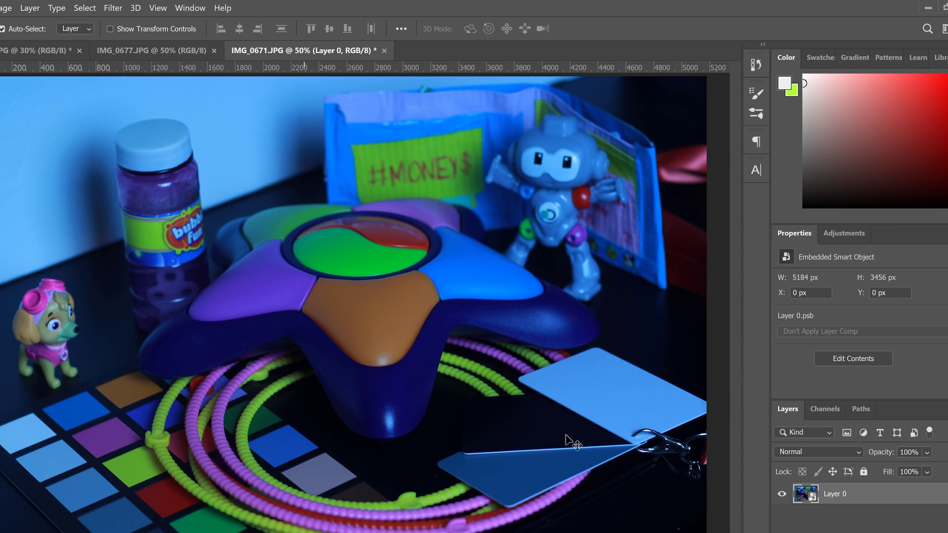
# - Apply a Camera Raw Filter to the toy photo and bring up its white balance options
pyautogui.click(113, 8)
pyautogui.click(146, 80)
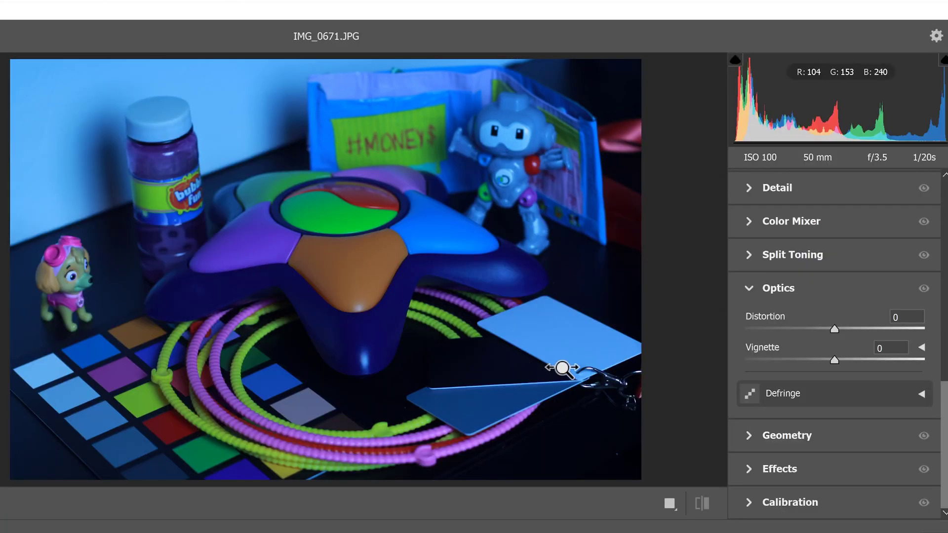
pyautogui.moveTo(943, 424); pyautogui.dragTo(944, 224)
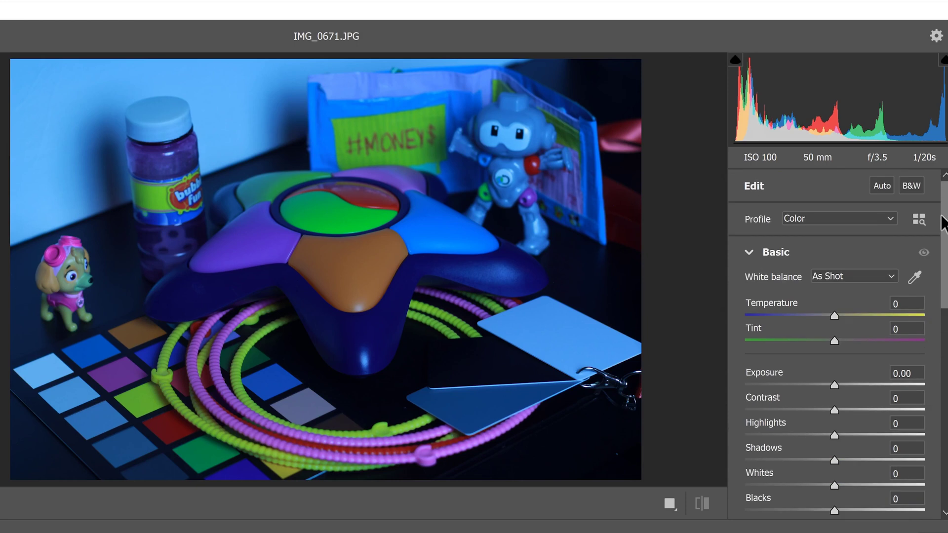
pyautogui.click(878, 276)
pyautogui.press('Escape')
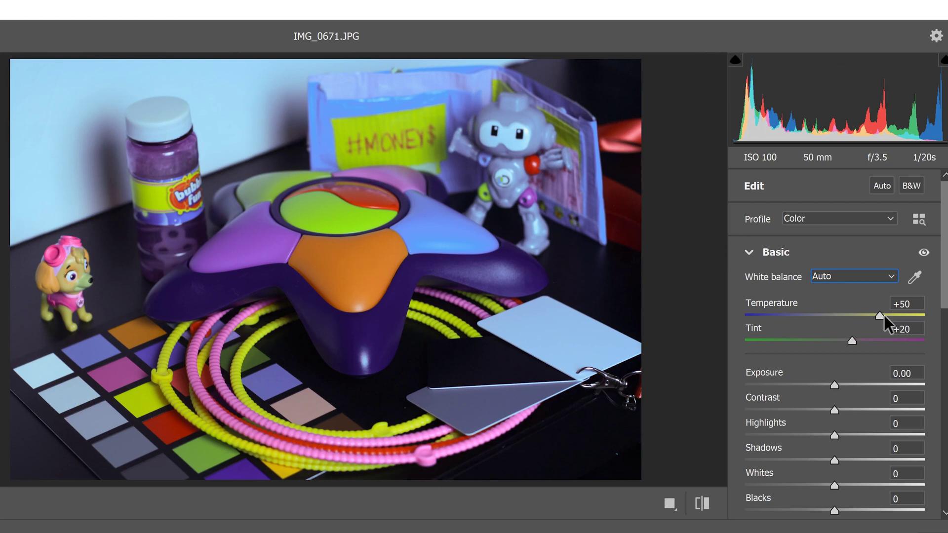
# - Set Temperature to +35 and Tint to -10, then drain the colour to check neutrality
pyautogui.moveTo(882, 315); pyautogui.dragTo(826, 343)
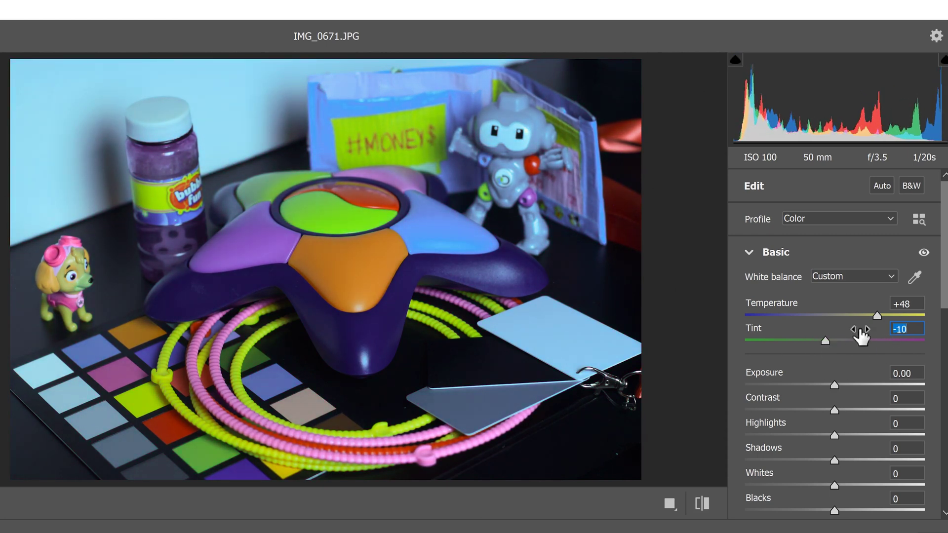
pyautogui.moveTo(875, 312)
pyautogui.mouseDown()
pyautogui.moveTo(820, 317)
pyautogui.moveTo(871, 315)
pyautogui.moveTo(862, 315)
pyautogui.mouseUp()
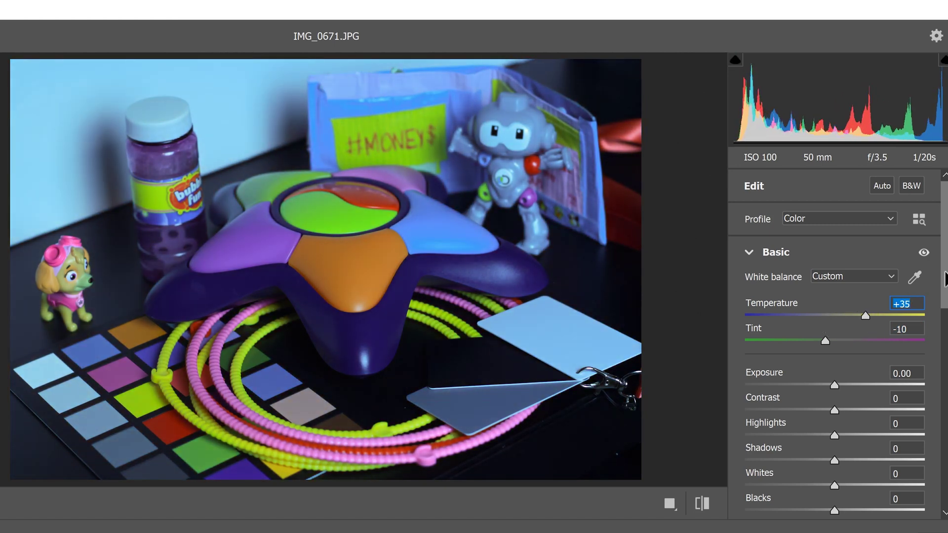
pyautogui.moveTo(943, 279); pyautogui.dragTo(942, 395)
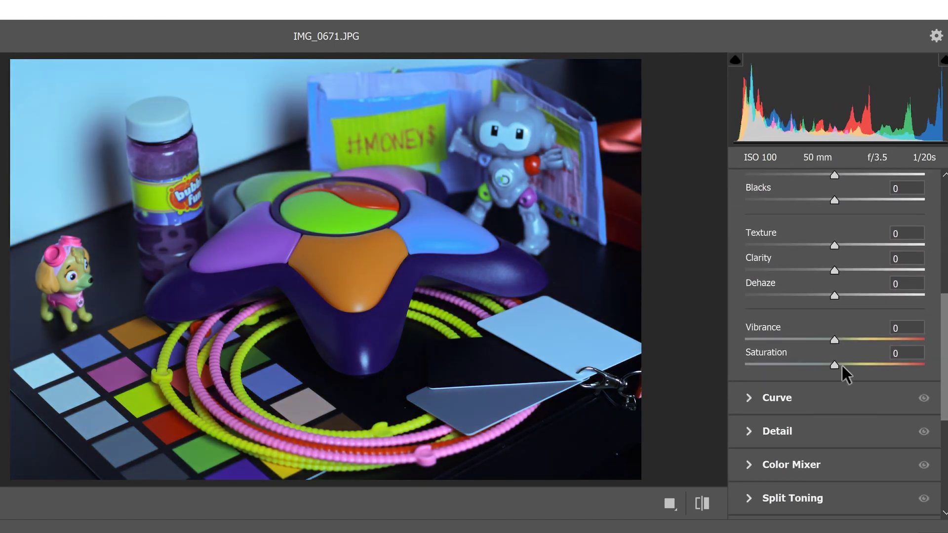
pyautogui.moveTo(834, 362); pyautogui.dragTo(679, 377)
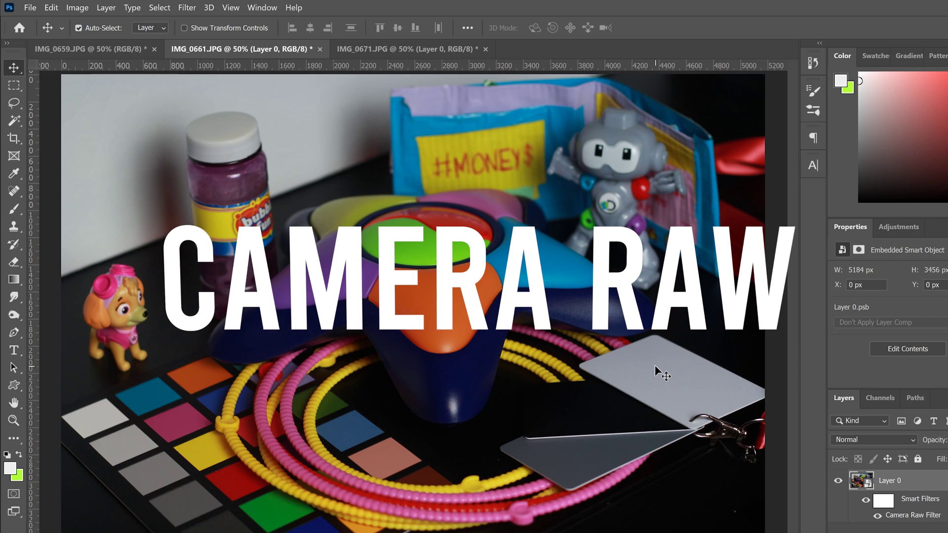
# - Open IMG_0708.CR2 from the white balance folder in Camera Raw via File > Open
pyautogui.click(31, 8)
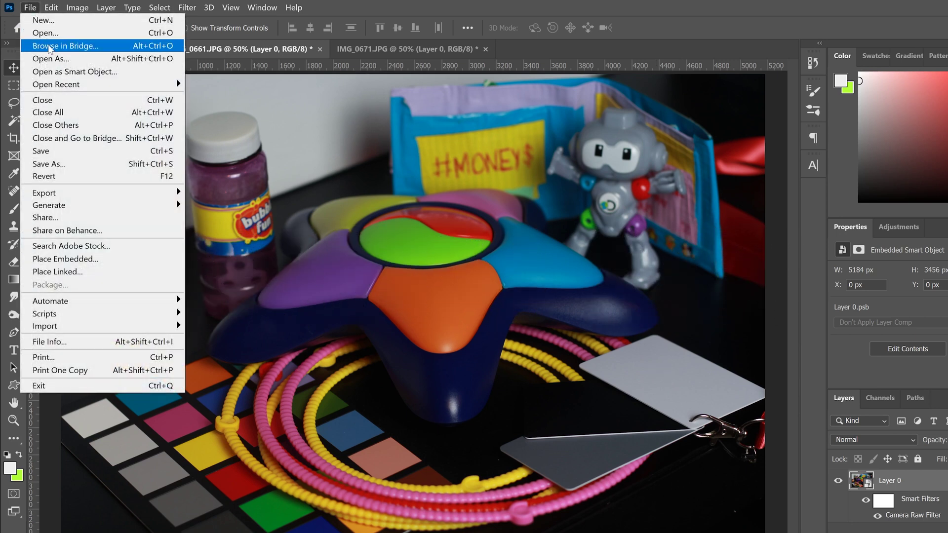
pyautogui.click(44, 33)
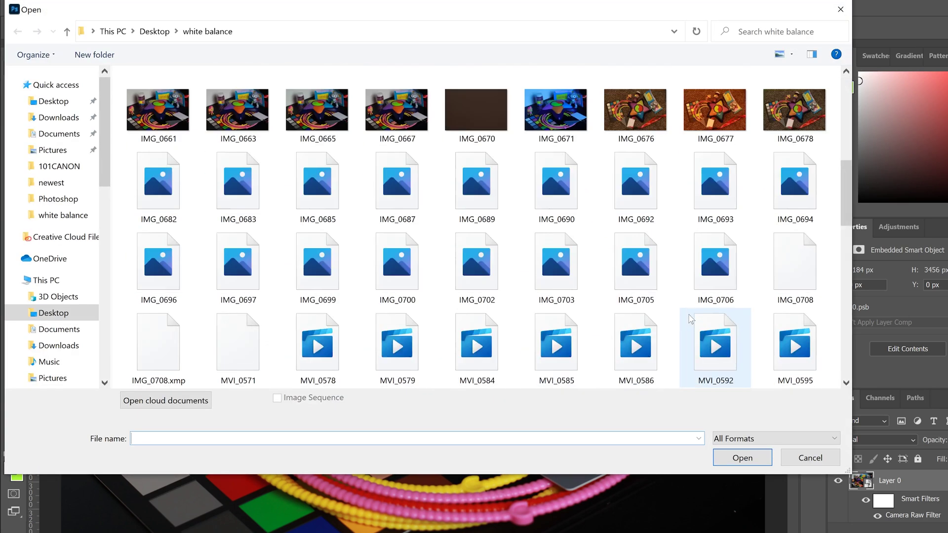
pyautogui.scroll(4, 691, 319)
pyautogui.doubleClick(788, 220)
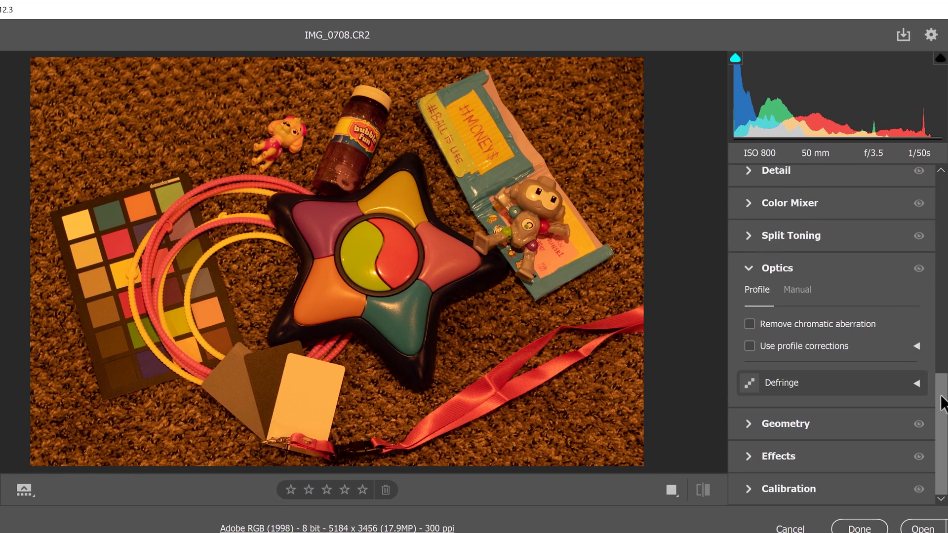
pyautogui.scroll(10, 936, 381)
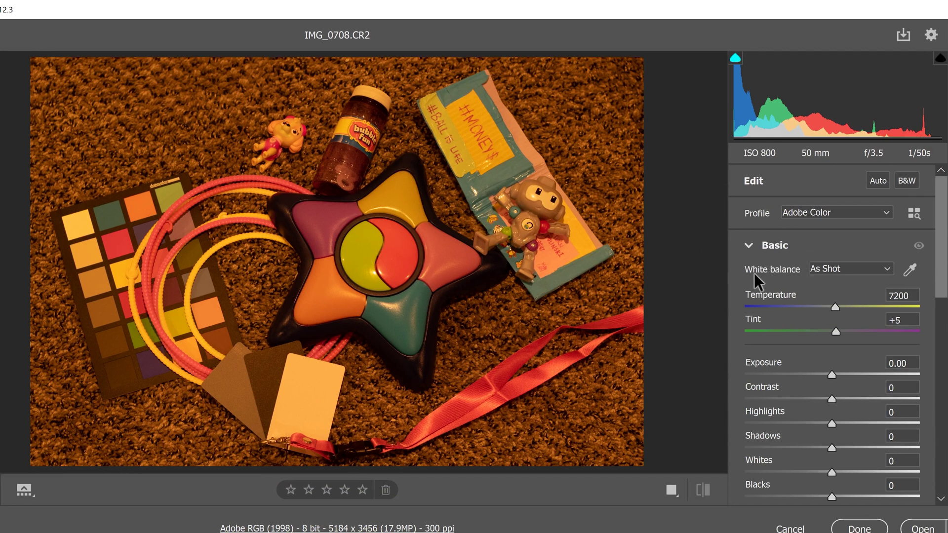
pyautogui.click(885, 268)
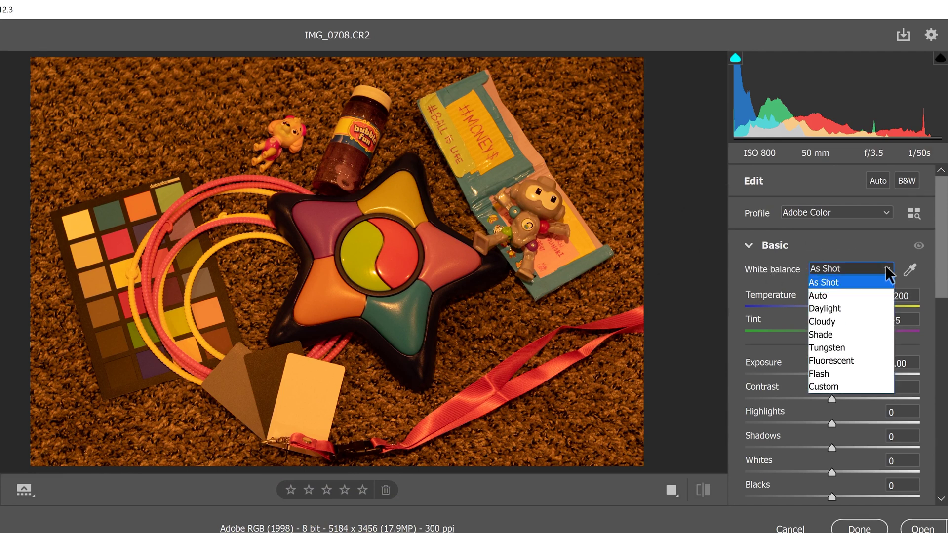
pyautogui.click(834, 295)
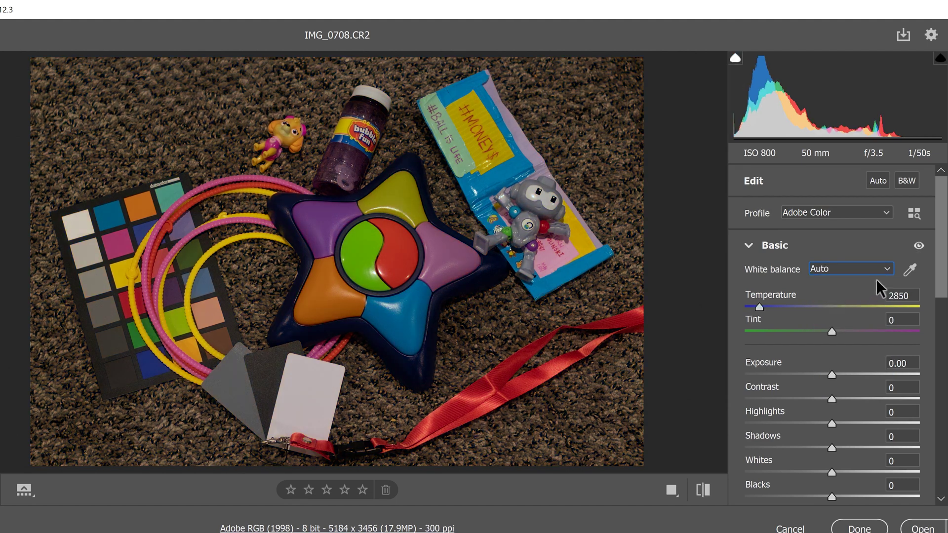
pyautogui.click(888, 268)
pyautogui.click(855, 276)
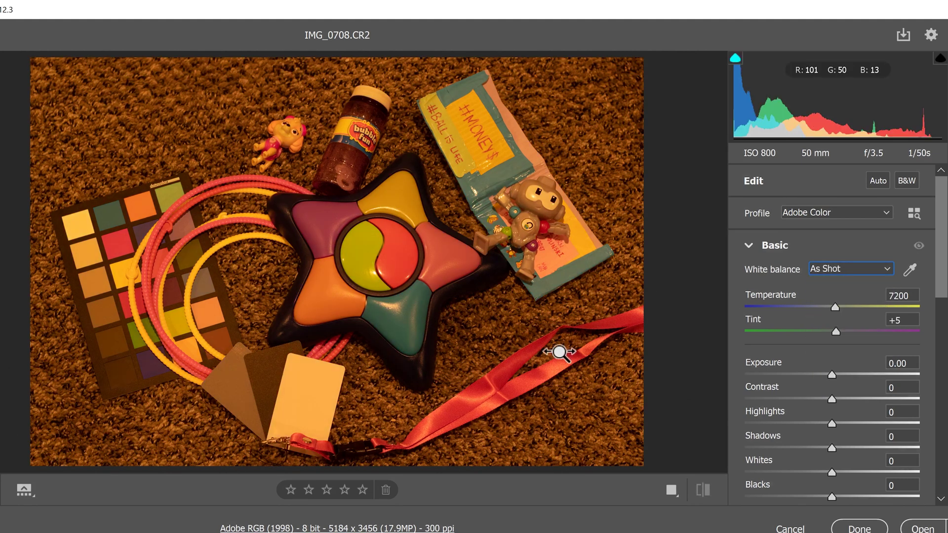
pyautogui.click(876, 265)
pyautogui.click(834, 293)
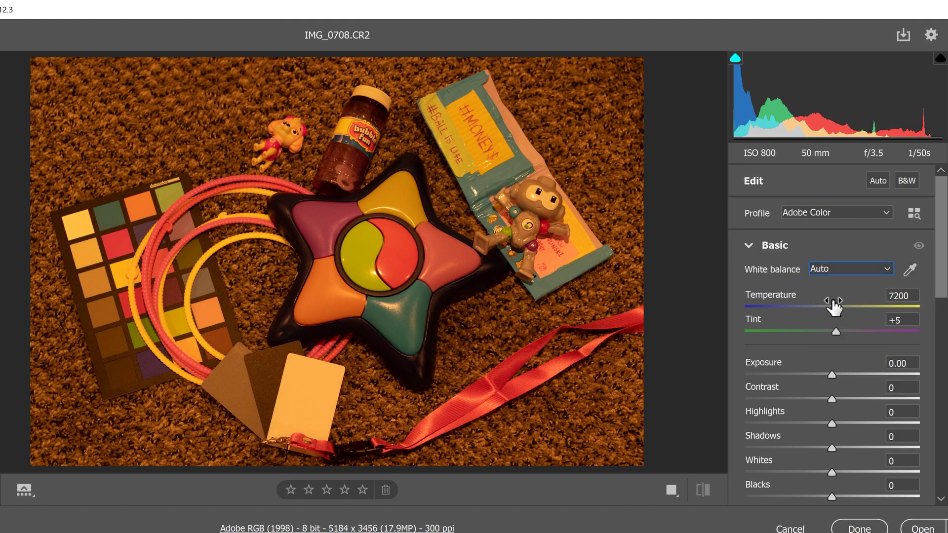
pyautogui.click(885, 271)
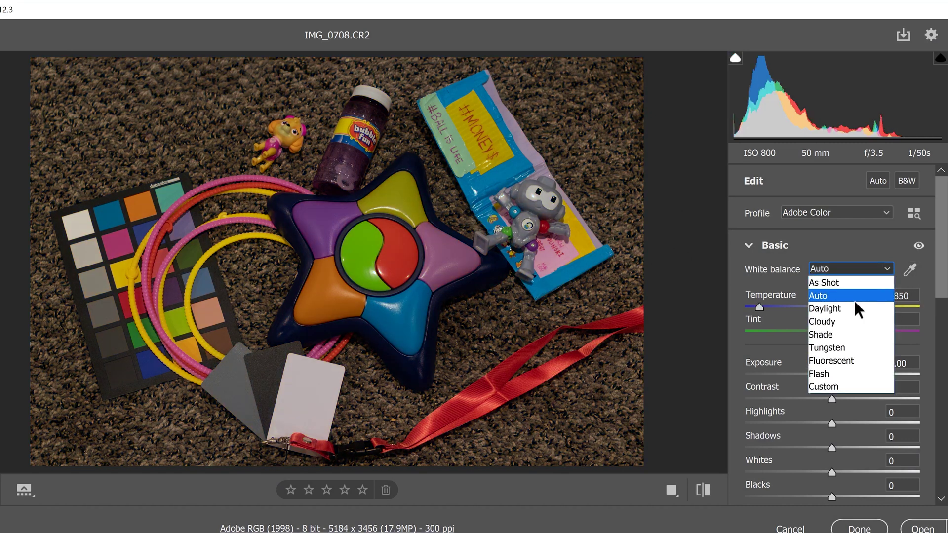
pyautogui.click(841, 349)
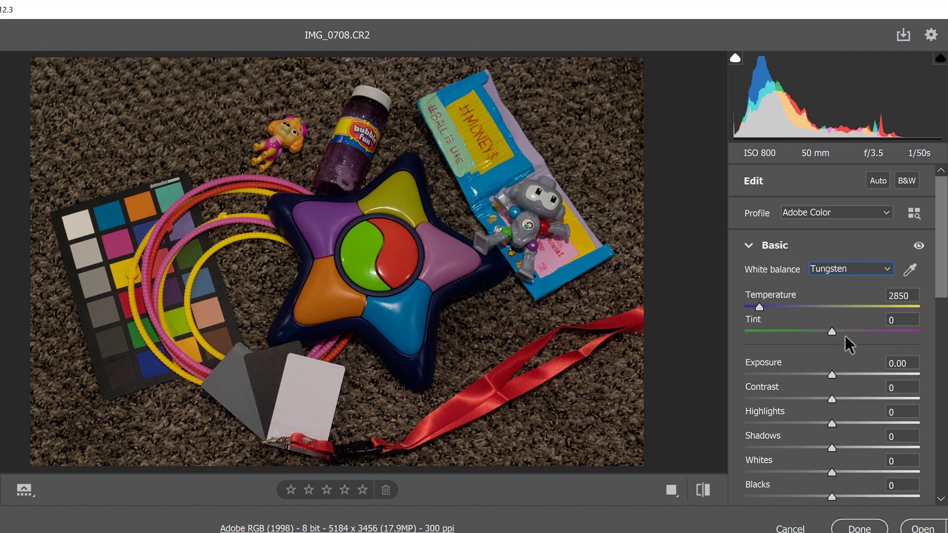
pyautogui.click(884, 268)
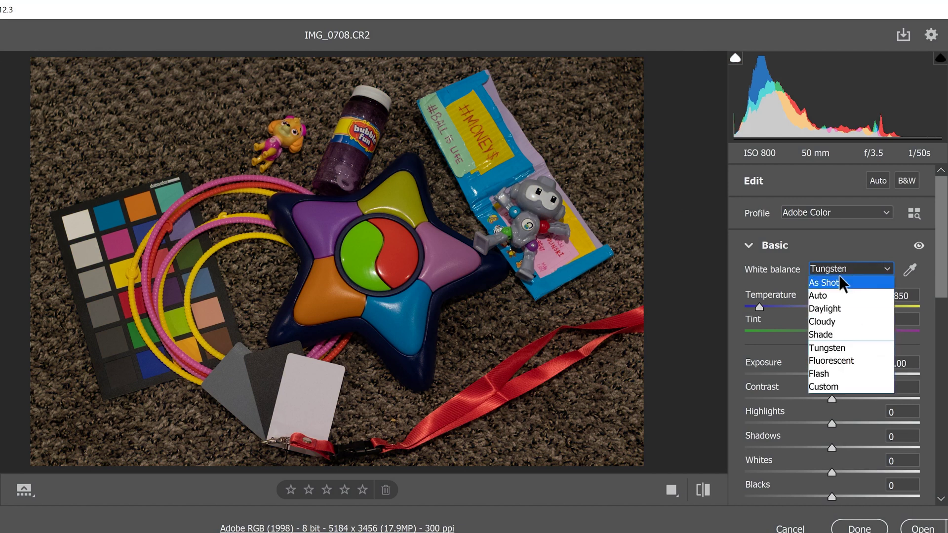
pyautogui.click(840, 275)
pyautogui.click(909, 269)
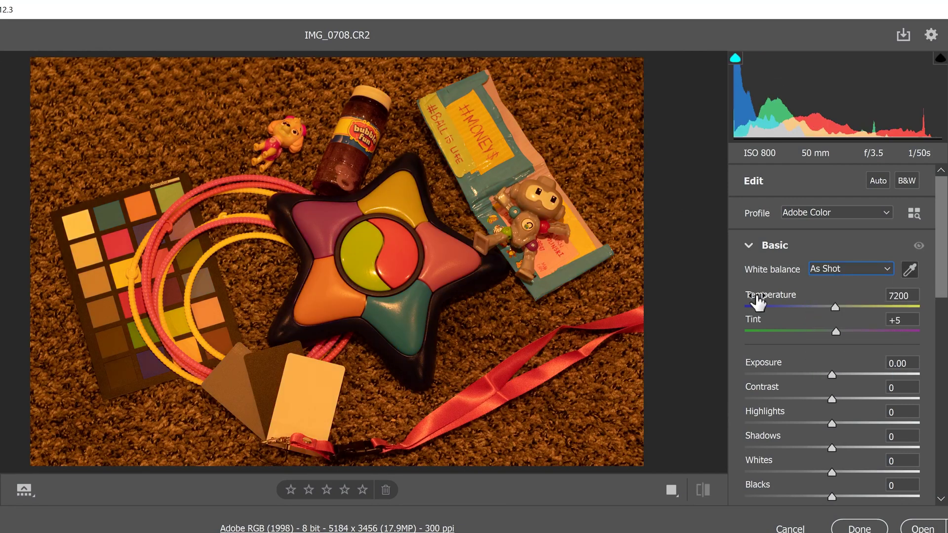
pyautogui.click(79, 223)
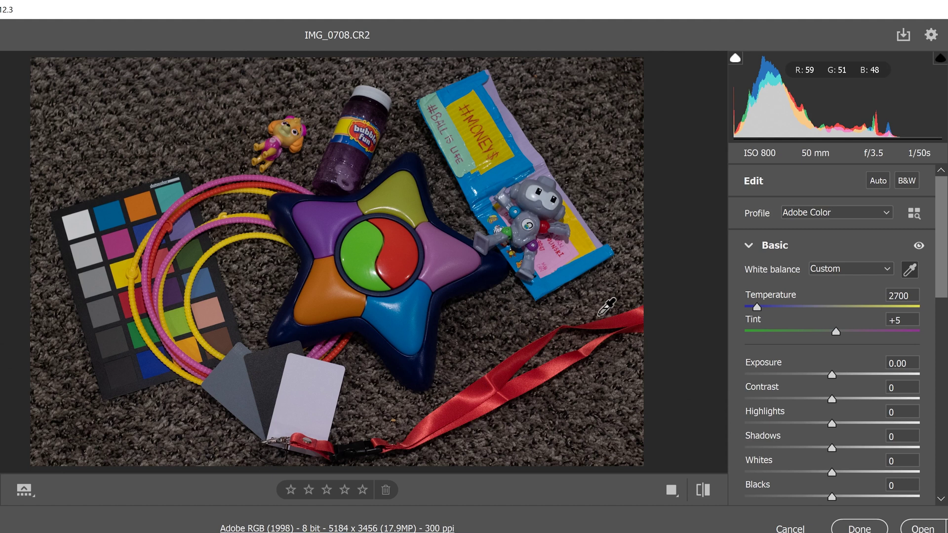
pyautogui.click(863, 209)
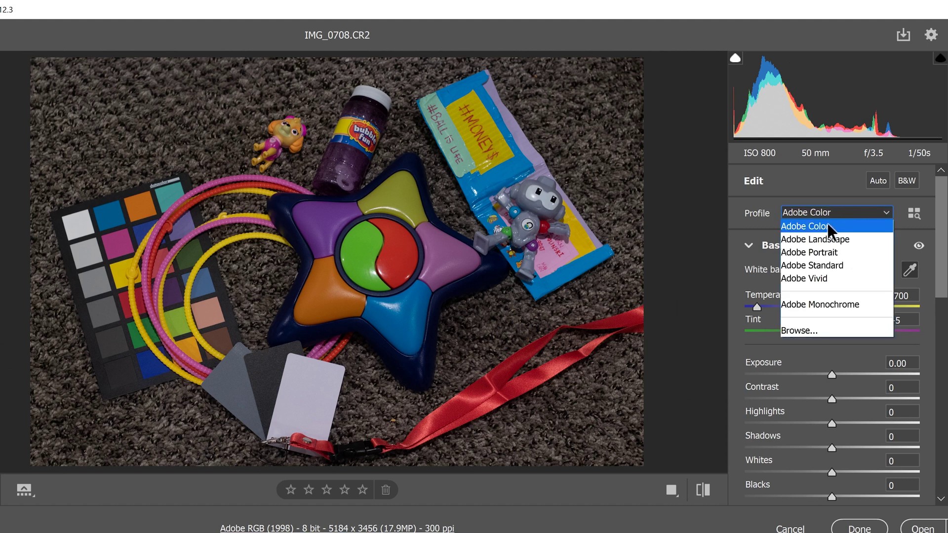
pyautogui.click(818, 206)
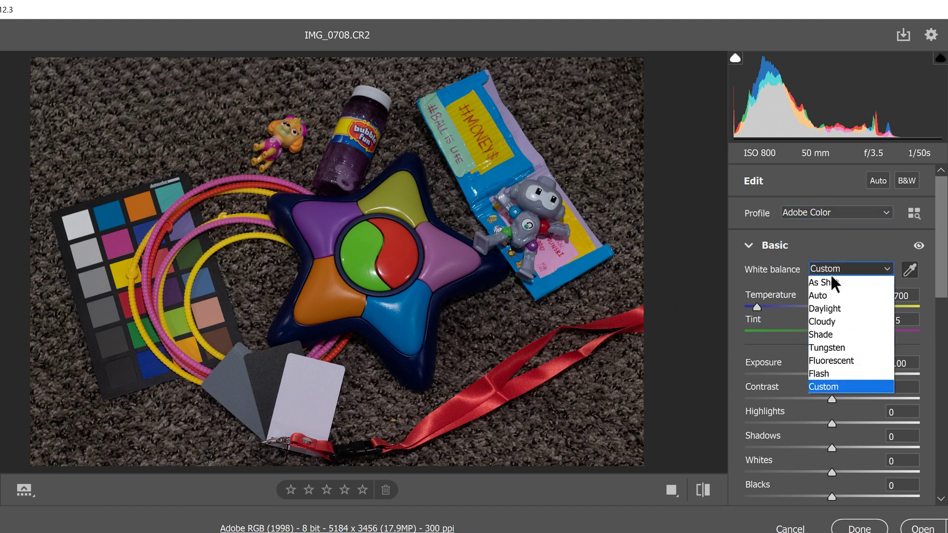
pyautogui.click(831, 280)
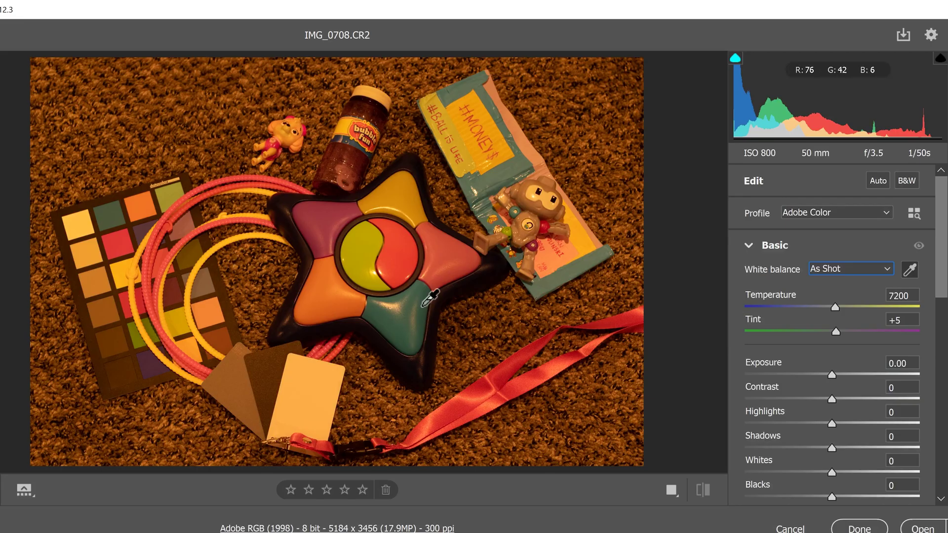